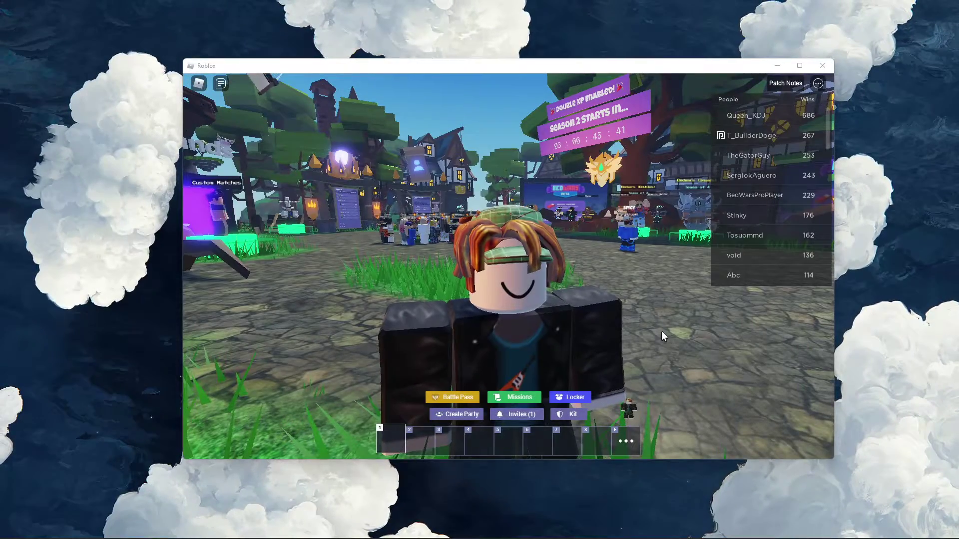
- Walk the avatar around the BedWars lobby plaza, toward the Islands portal and Season 2 tree
left_click(658, 331)
scroll(653, 331, "down", 5)
key("w")
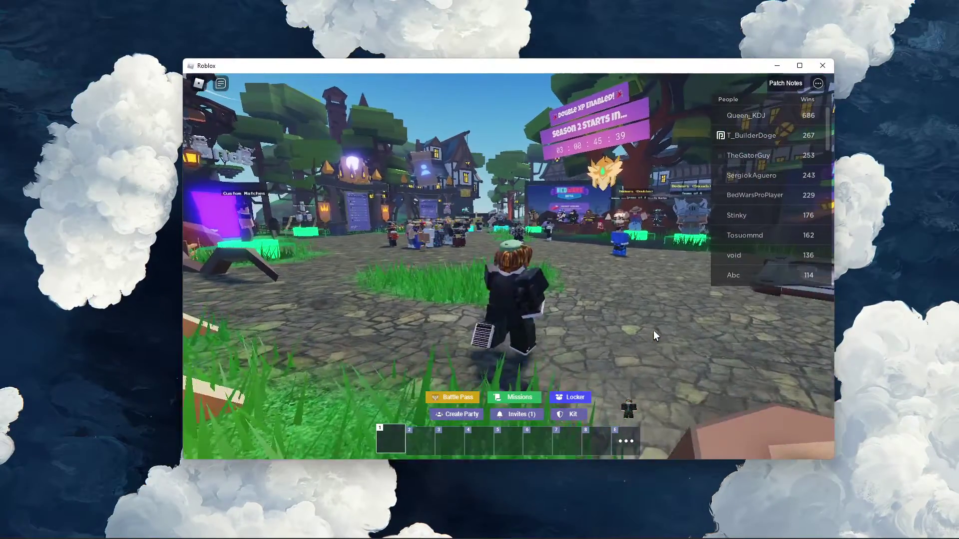
key("a")
key("d")
key("w")
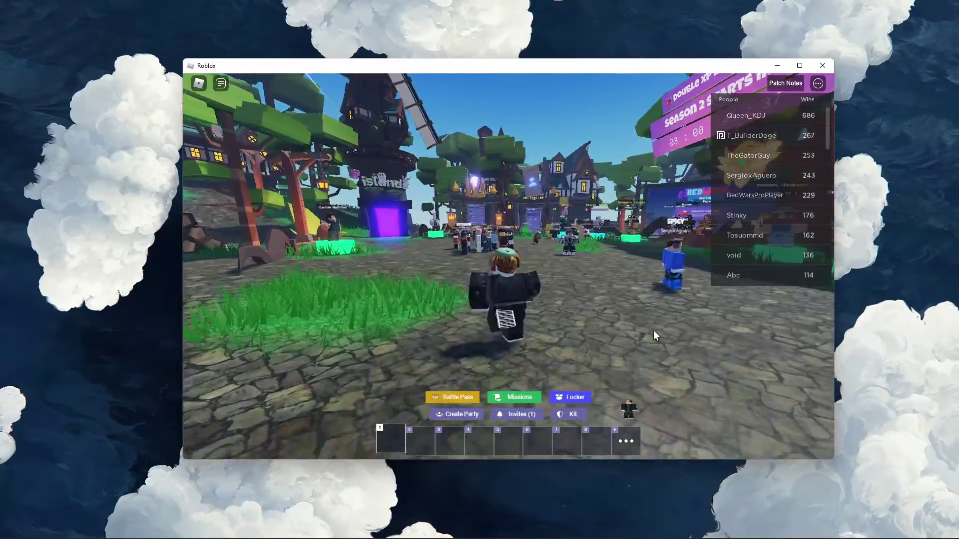
key("w")
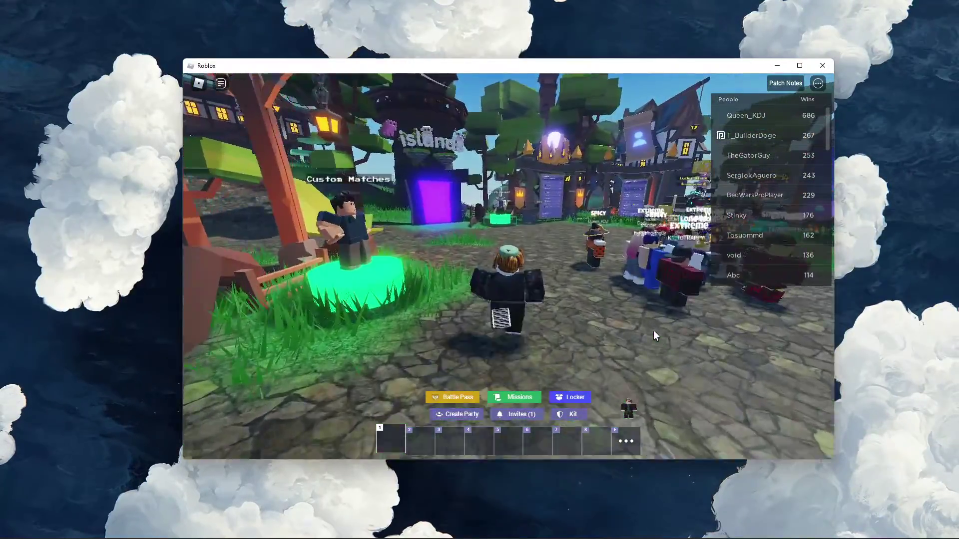
key("d")
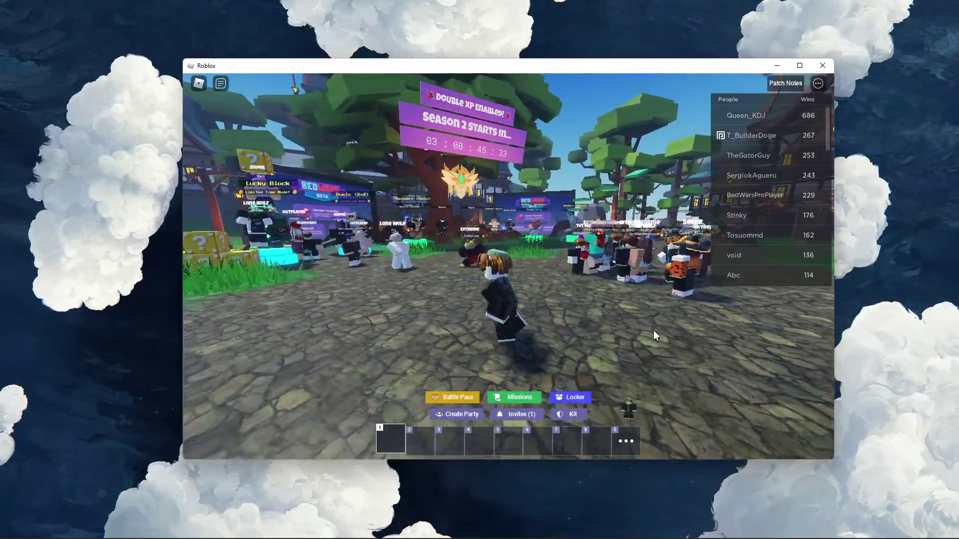
key("s")
key("s")
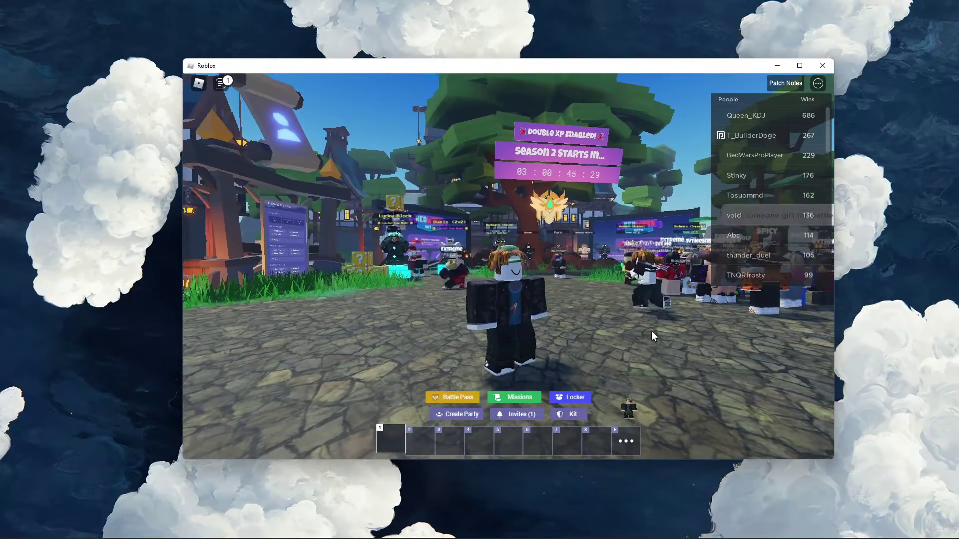
key("s")
scroll(651, 331, "down", 3)
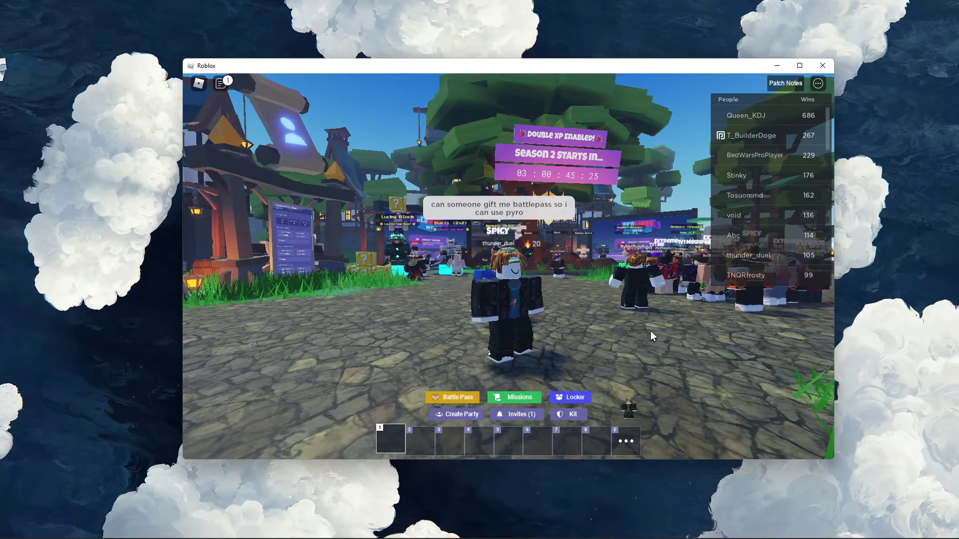
key("w")
key("a")
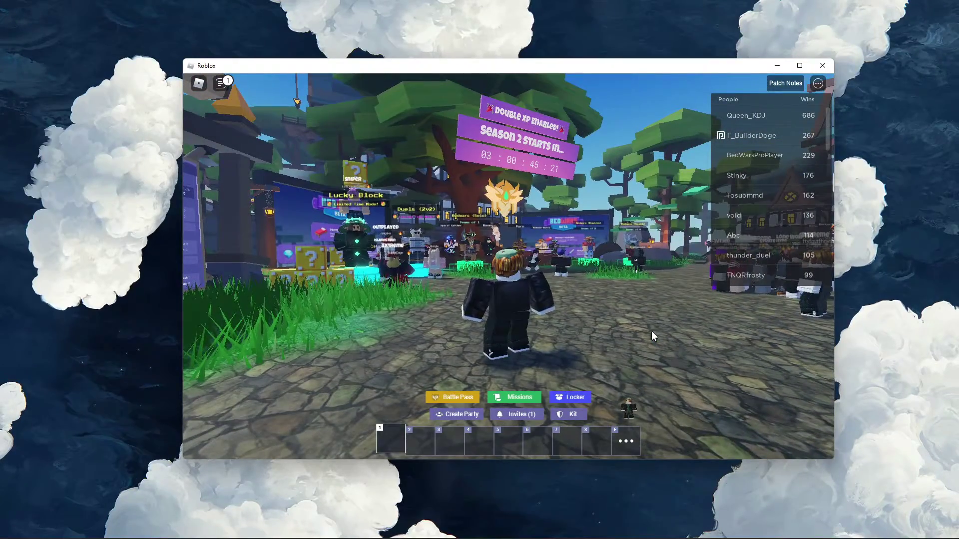
- Open the Roblox settings and switch graphics mode to Automatic, then back to Manual
key("Escape")
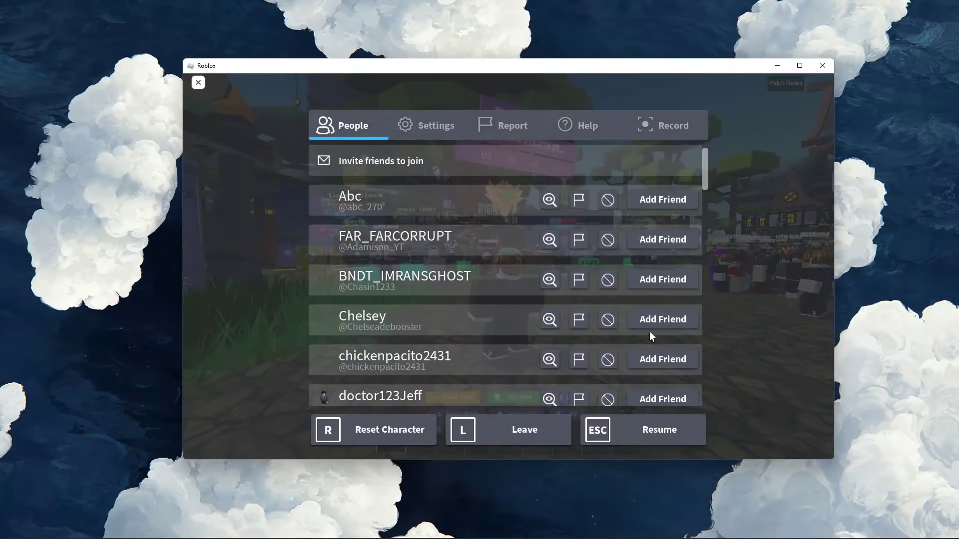
left_click(421, 128)
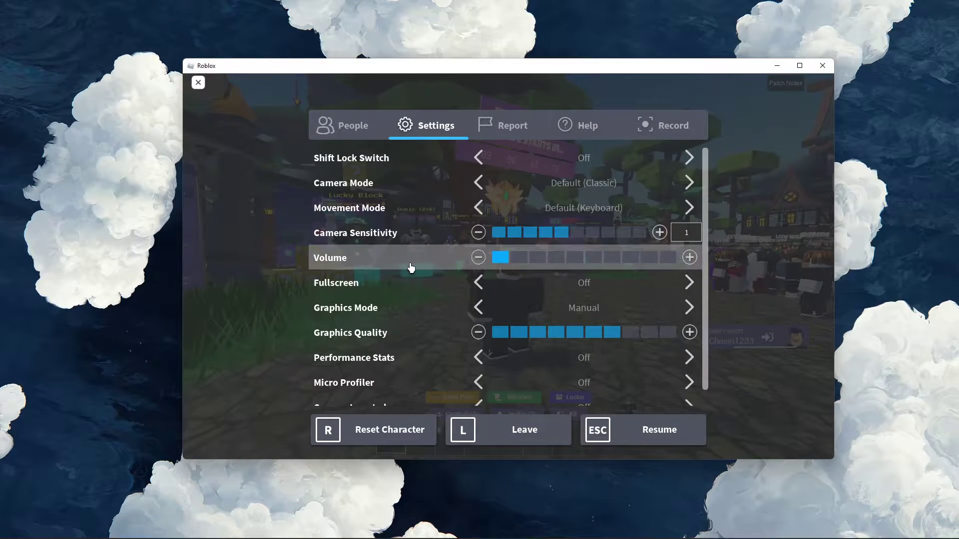
left_click(479, 307)
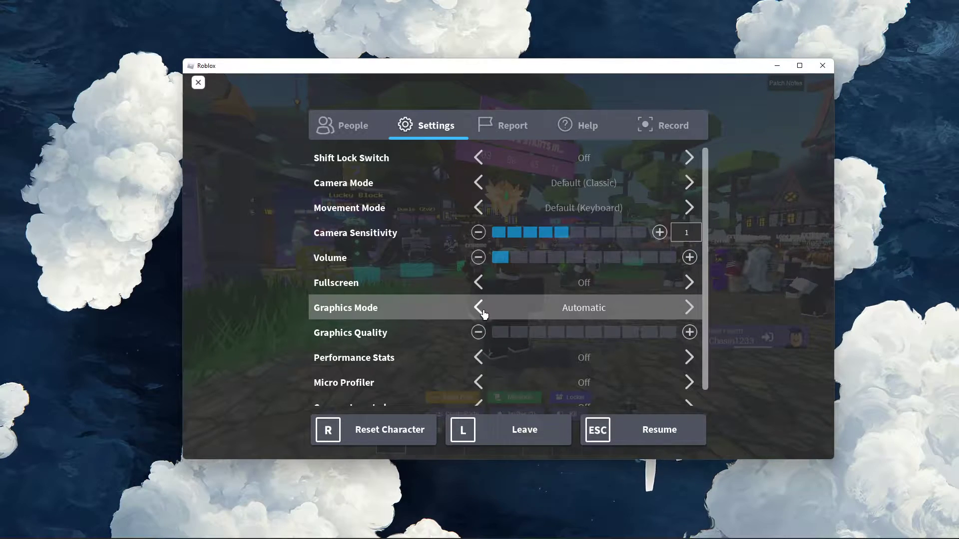
left_click(479, 307)
scroll(705, 307, "down", 1)
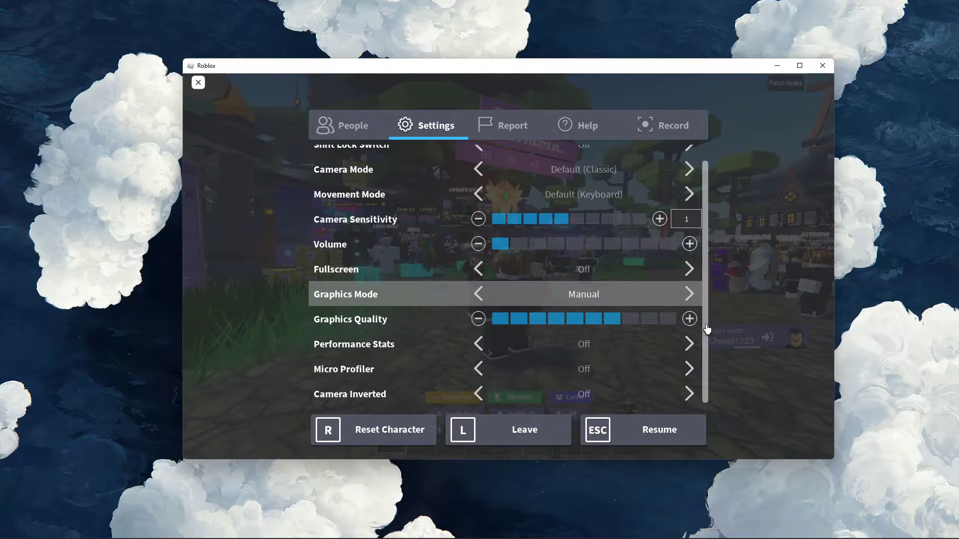
- Try several graphics quality levels, finally leaving quality at level two of ten
left_click(522, 321)
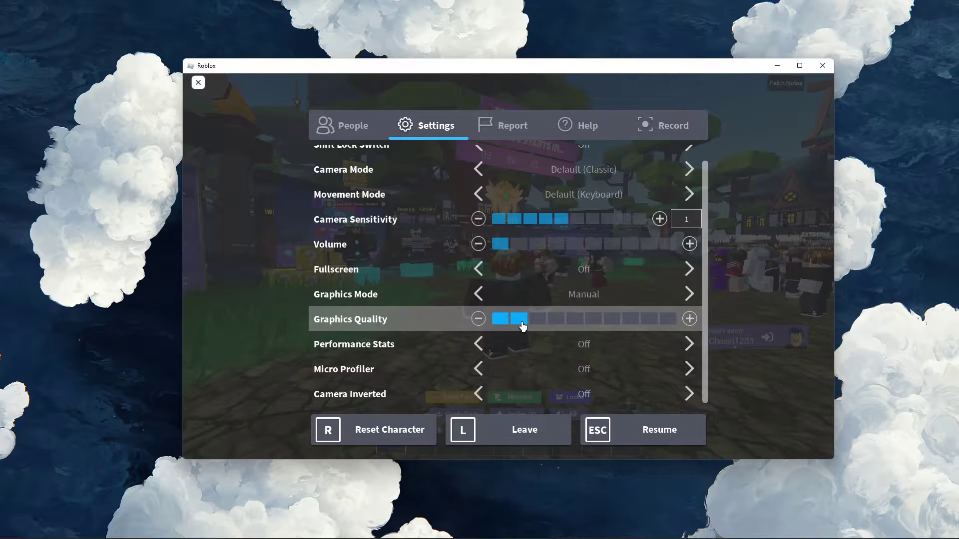
left_click(580, 325)
left_click_drag(537, 324, 502, 324)
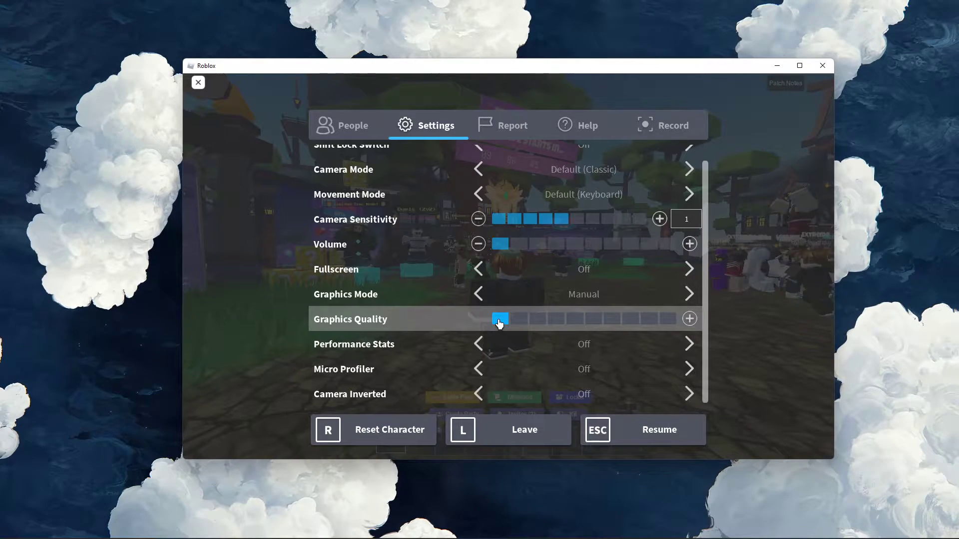
left_click(560, 322)
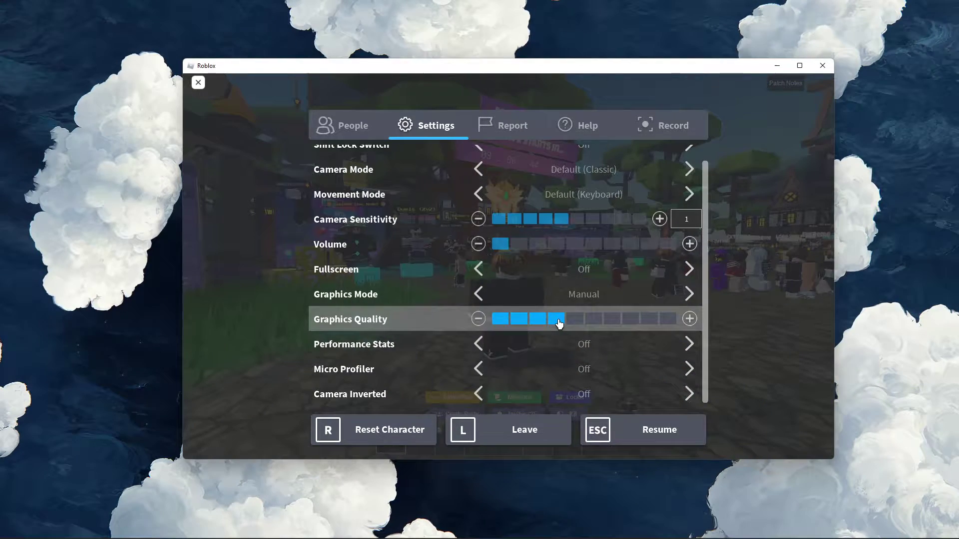
left_click(664, 321)
left_click_drag(551, 323, 515, 321)
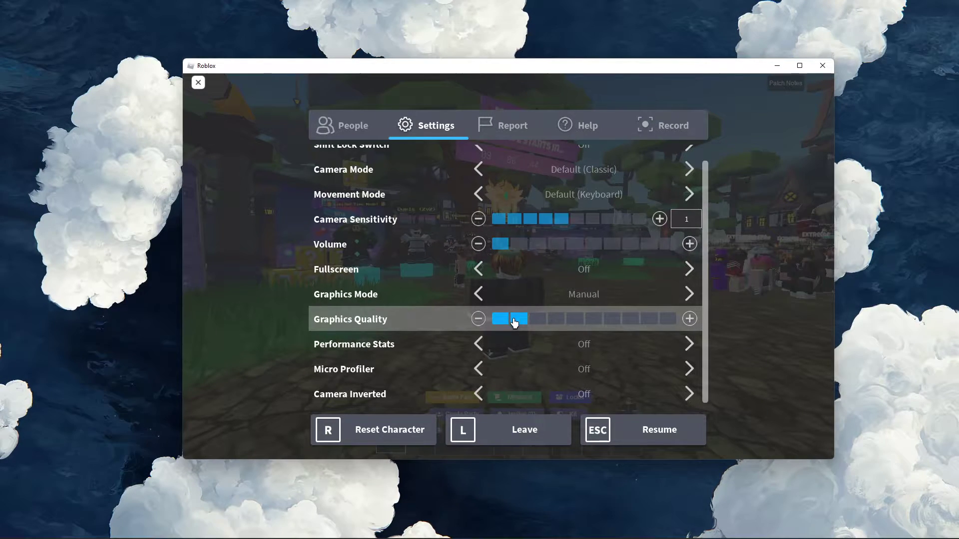
- Switch Performance Stats on and close the menu to show memory, CPU, GPU and ping
left_click(481, 344)
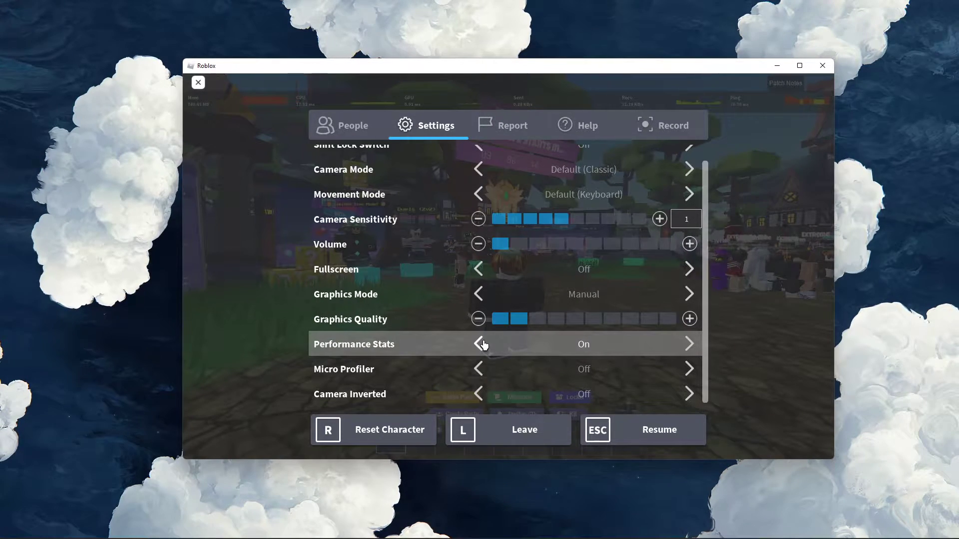
key("Escape")
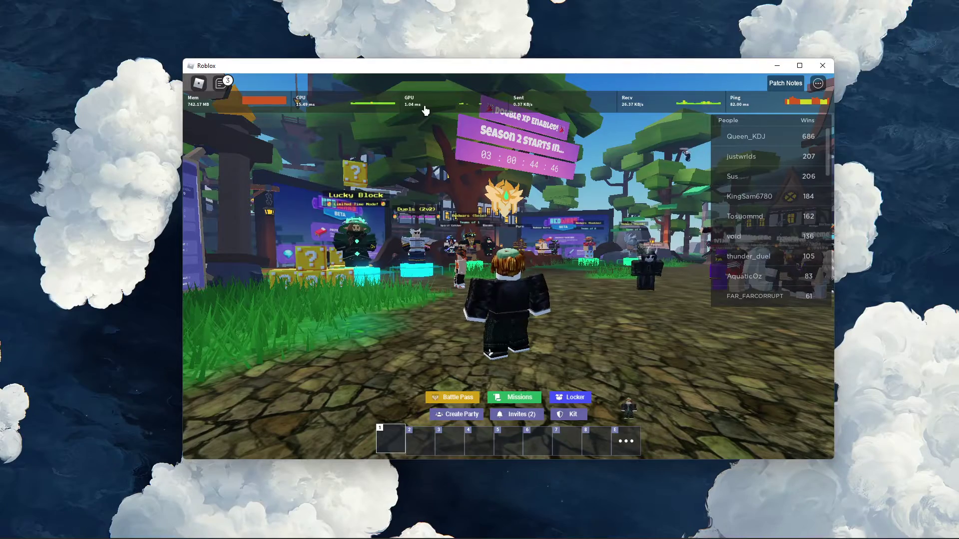
left_click(758, 111)
left_click(348, 110)
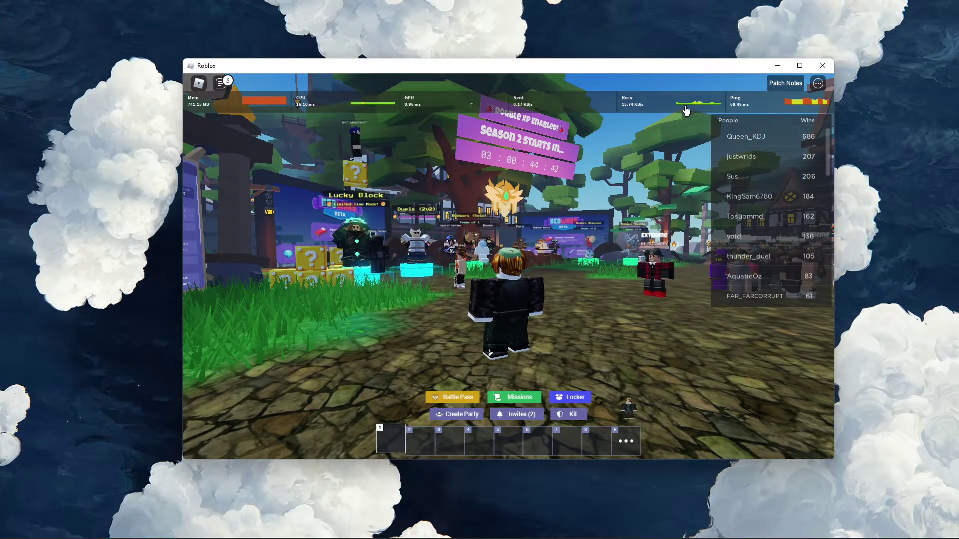
left_click(352, 104)
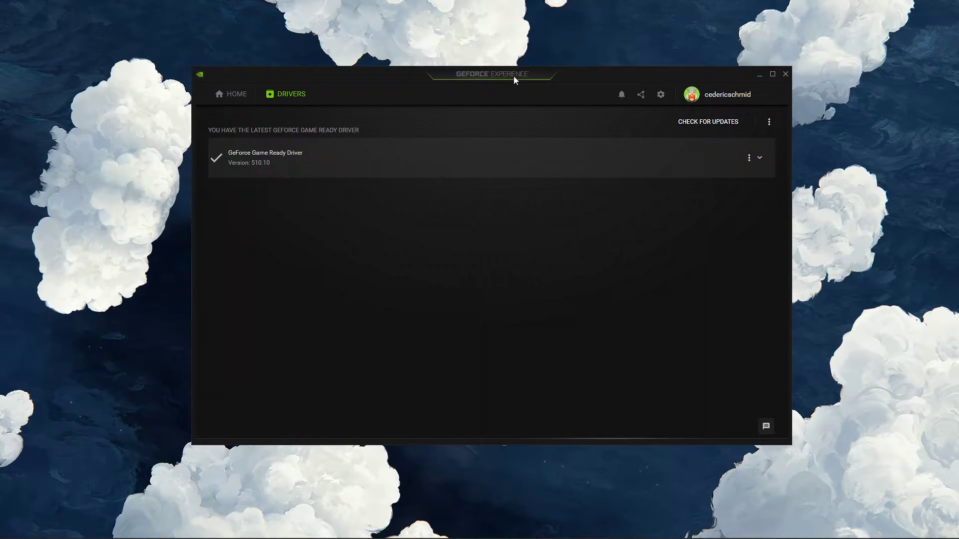
- Check for driver updates, confirm Game Ready Driver 510.10 is current, and dismiss the notice
left_click(678, 122)
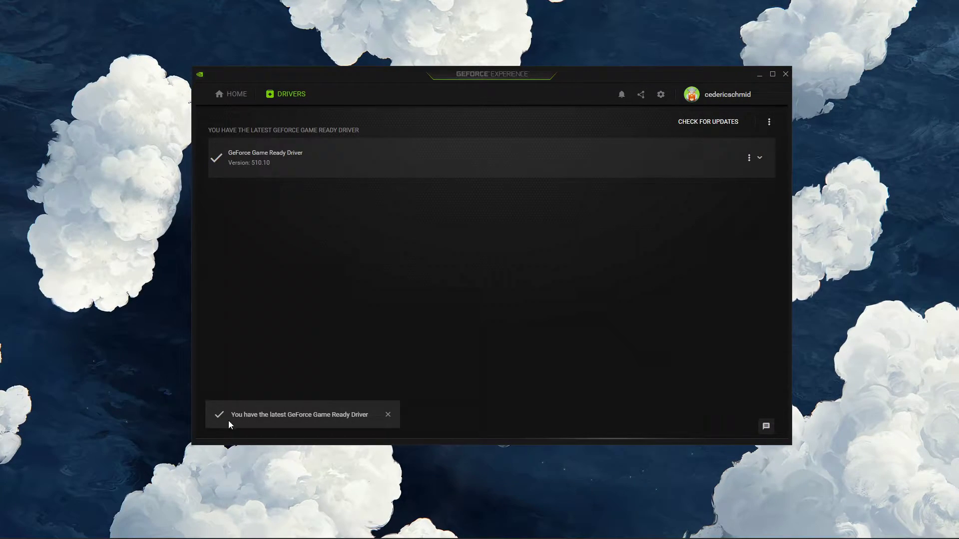
left_click(388, 415)
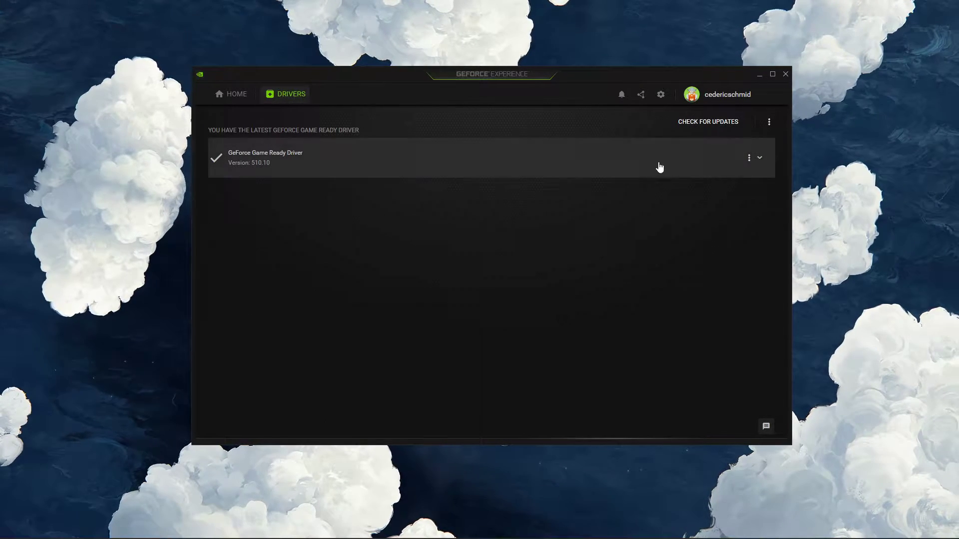
left_click(751, 159)
left_click(731, 175)
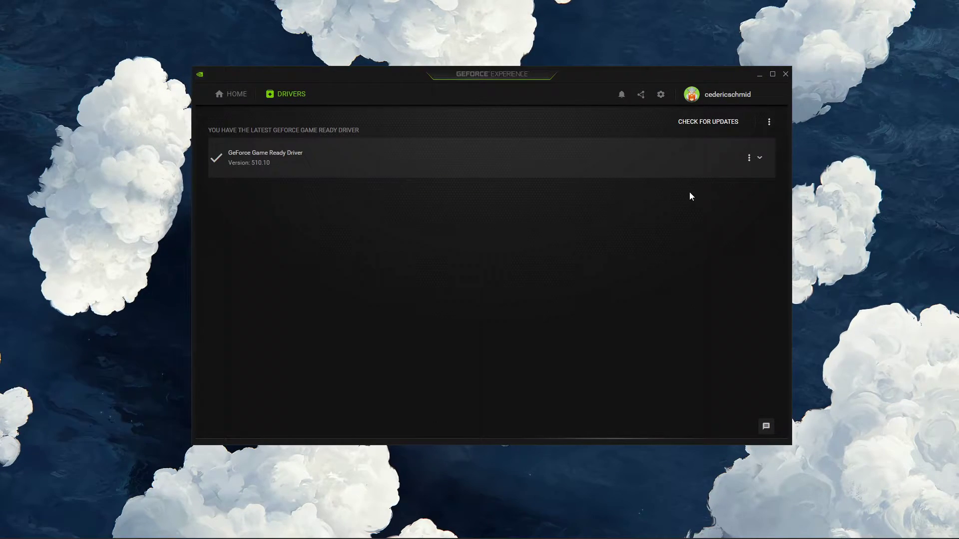
- Open the GeForce Experience General settings panel
left_click(661, 96)
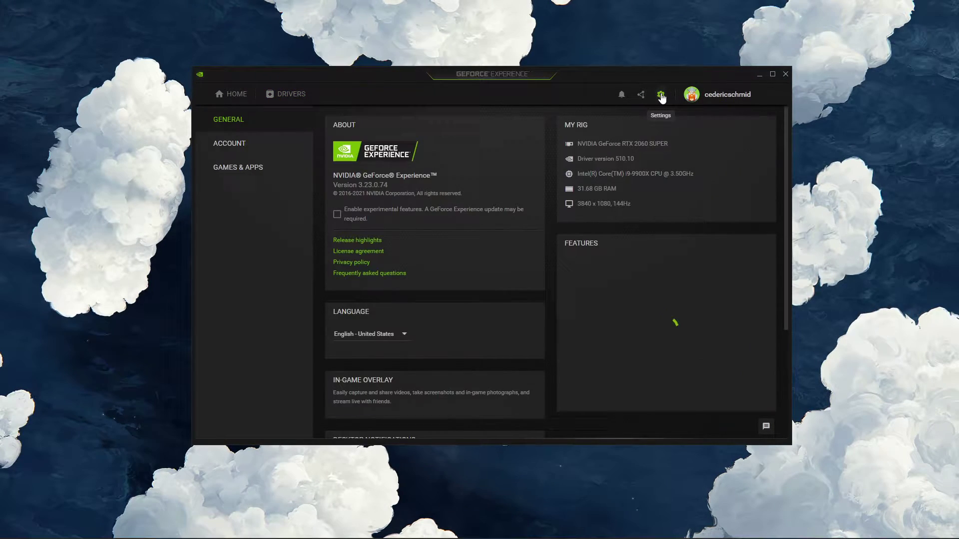
scroll(555, 184, "down", 3)
scroll(555, 183, "down", 1)
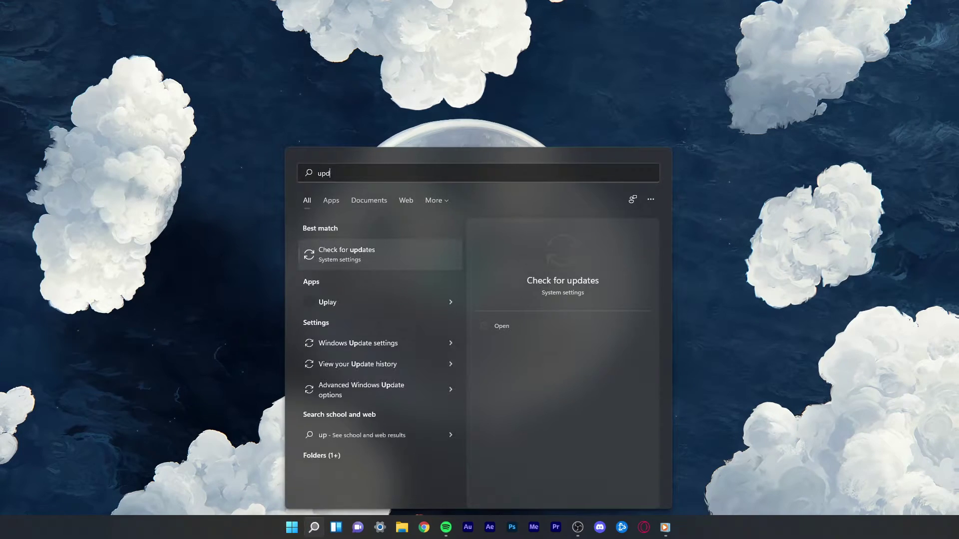
type("ate")
- Open Windows Update's Check for updates page from the search results
key("Return")
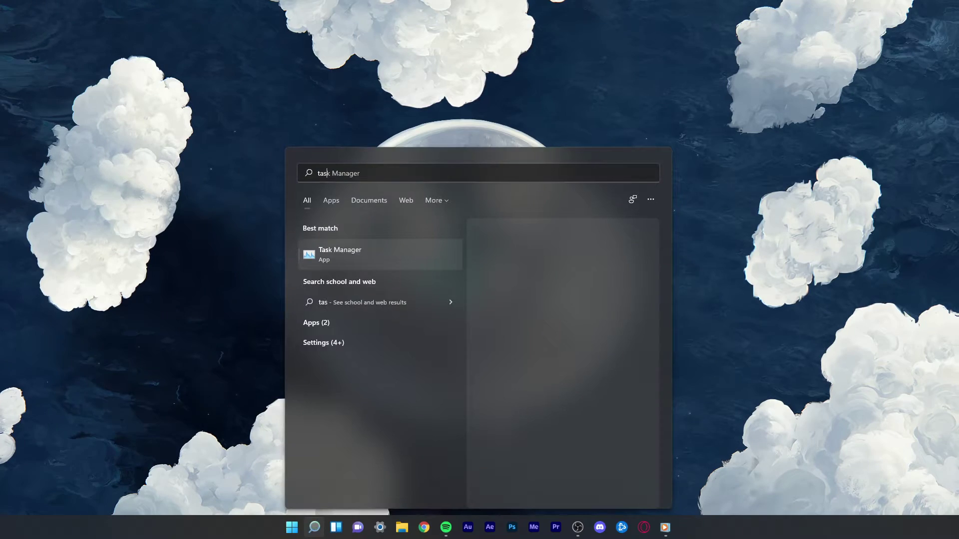
- Launch Task Manager from the Start search results
key("Return")
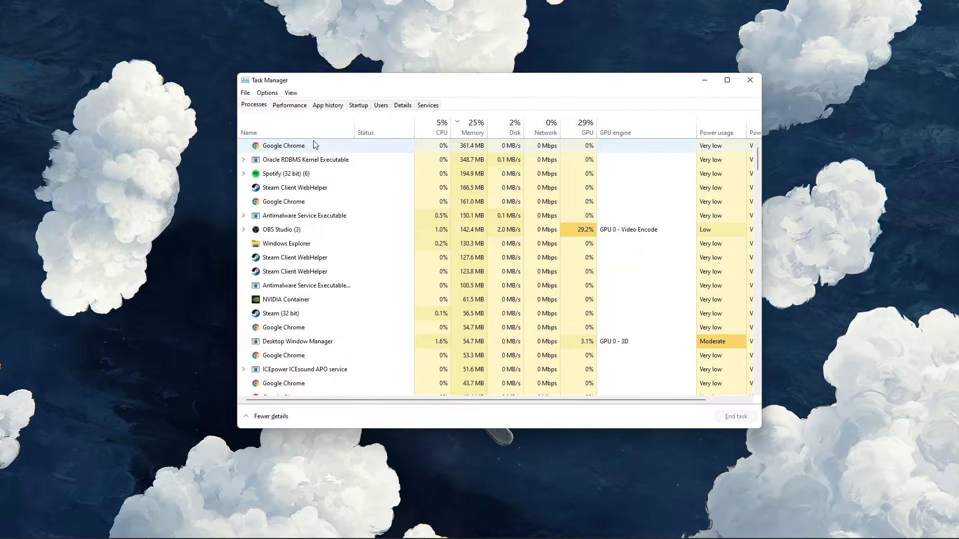
right_click(347, 147)
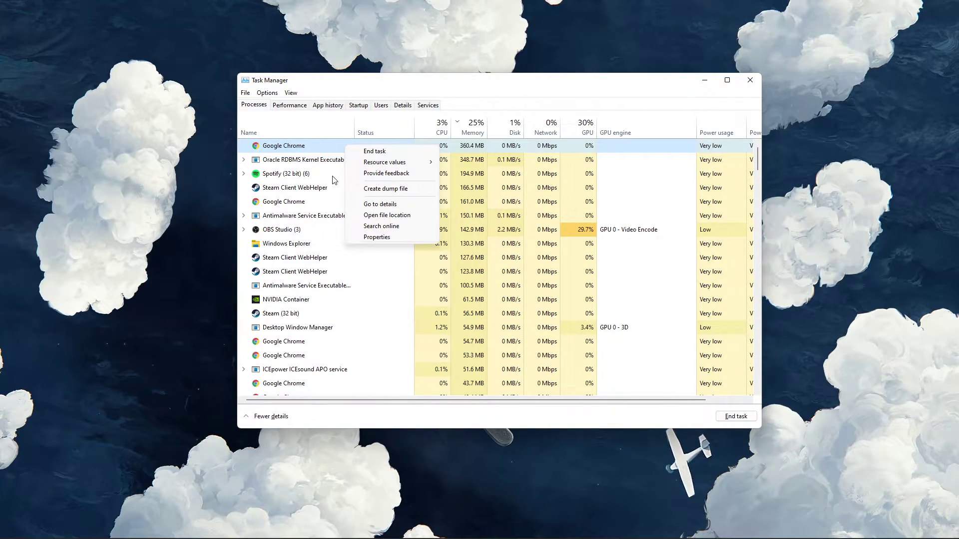
left_click(330, 188)
right_click(369, 197)
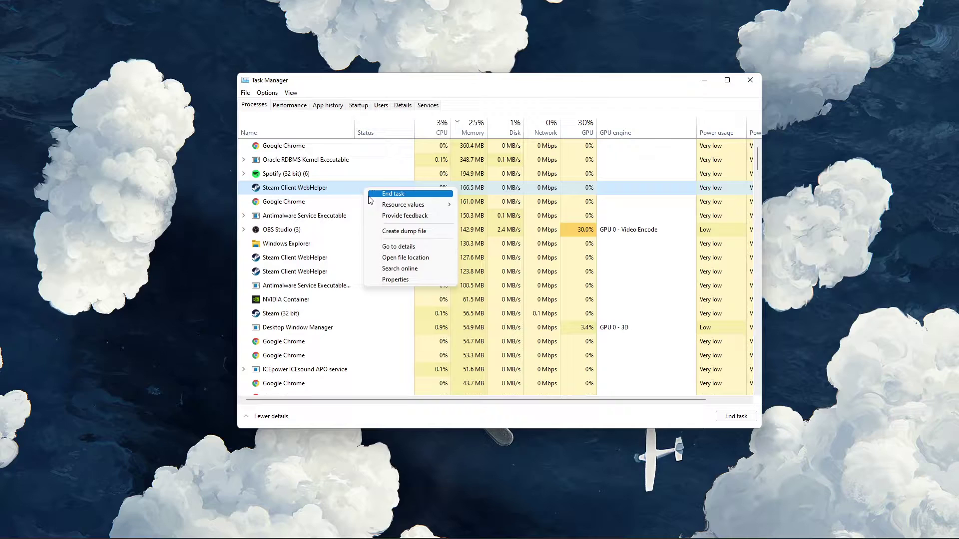
left_click(390, 187)
left_click(386, 230)
right_click(388, 232)
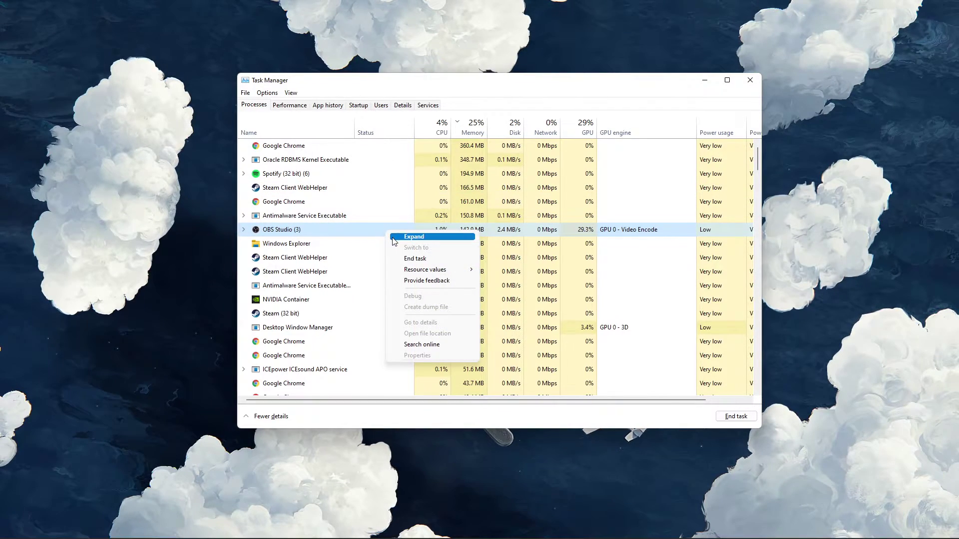
left_click(368, 271)
scroll(369, 273, "down", 1)
scroll(371, 276, "down", 1)
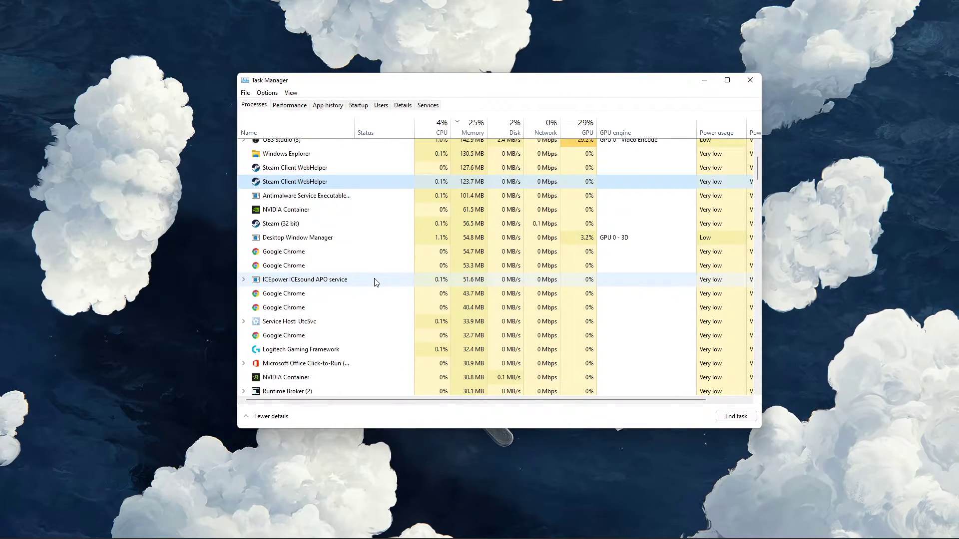
scroll(374, 279, "down", 2)
right_click(377, 301)
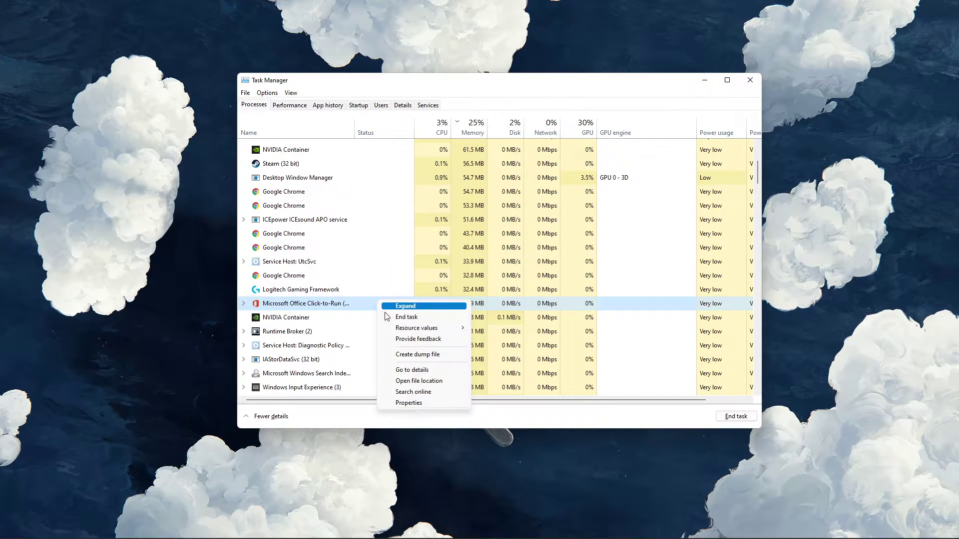
left_click(386, 321)
scroll(358, 310, "down", 2)
scroll(357, 311, "down", 1)
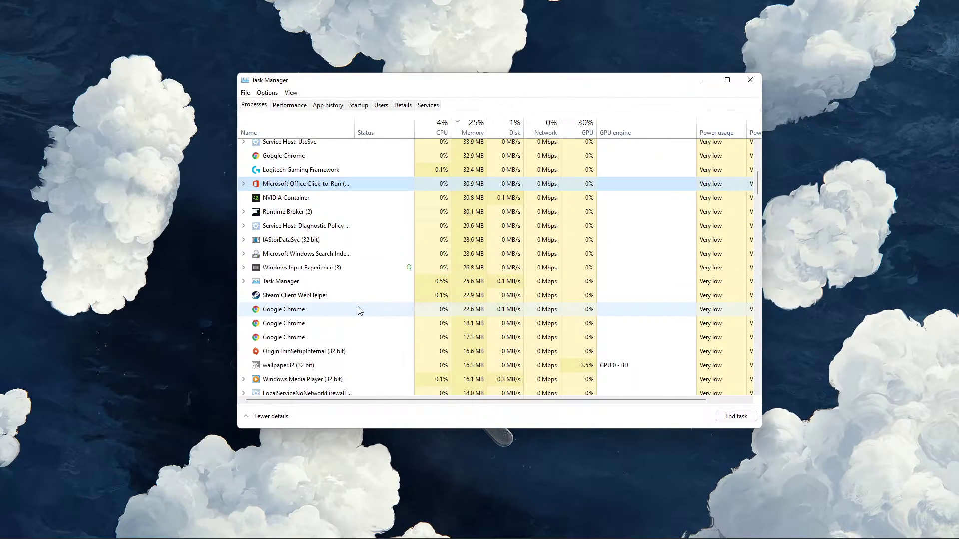
scroll(358, 310, "down", 2)
scroll(358, 310, "down", 1)
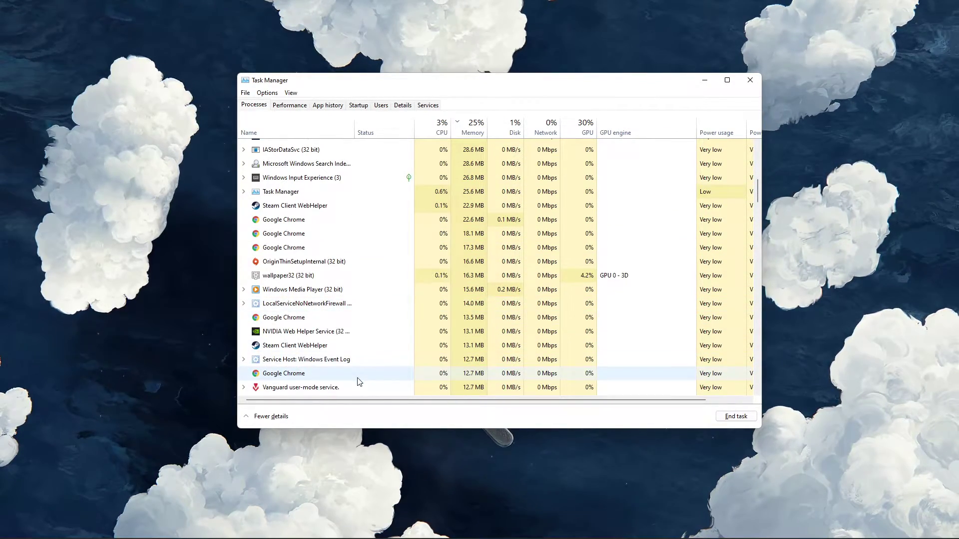
- Disable LCore in the Startup apps list and close Task Manager
left_click(363, 107)
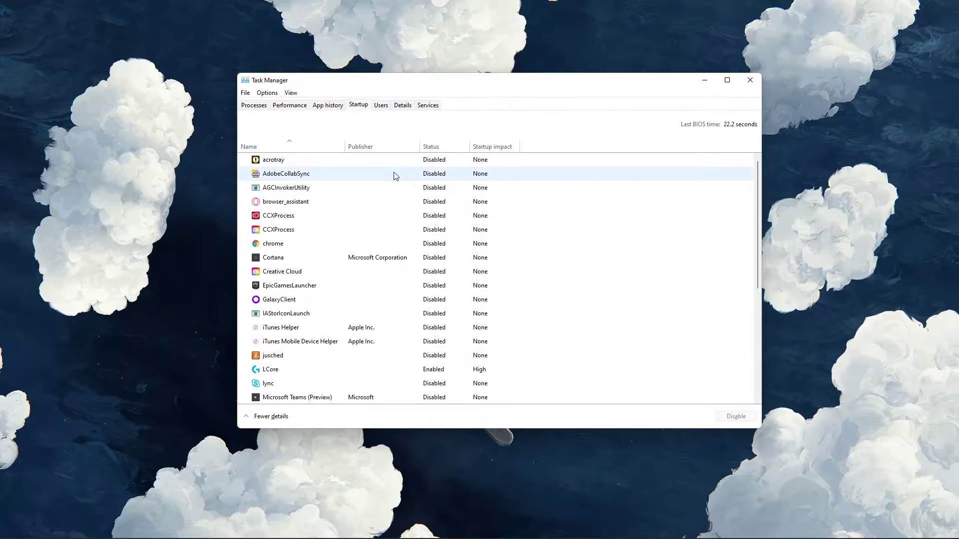
left_click(395, 176)
scroll(420, 225, "down", 3)
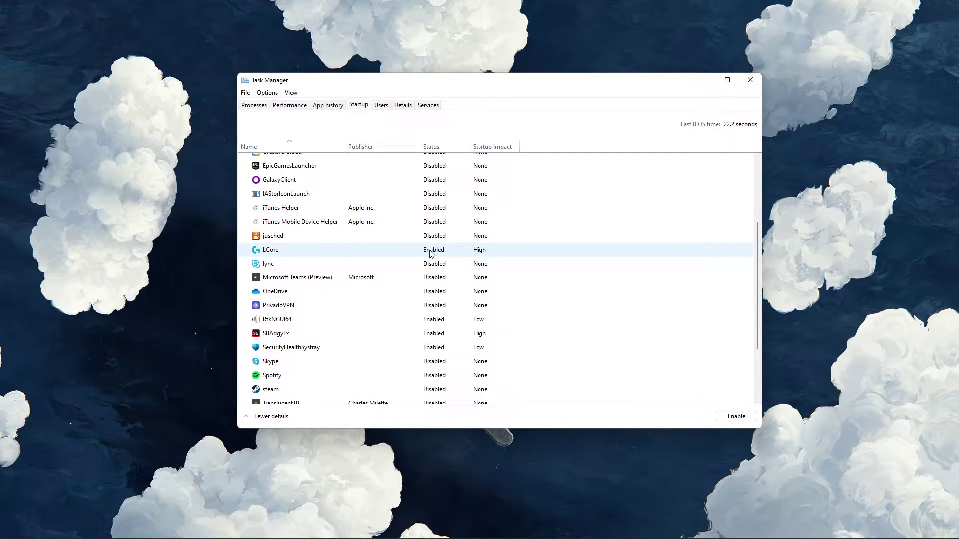
right_click(430, 254)
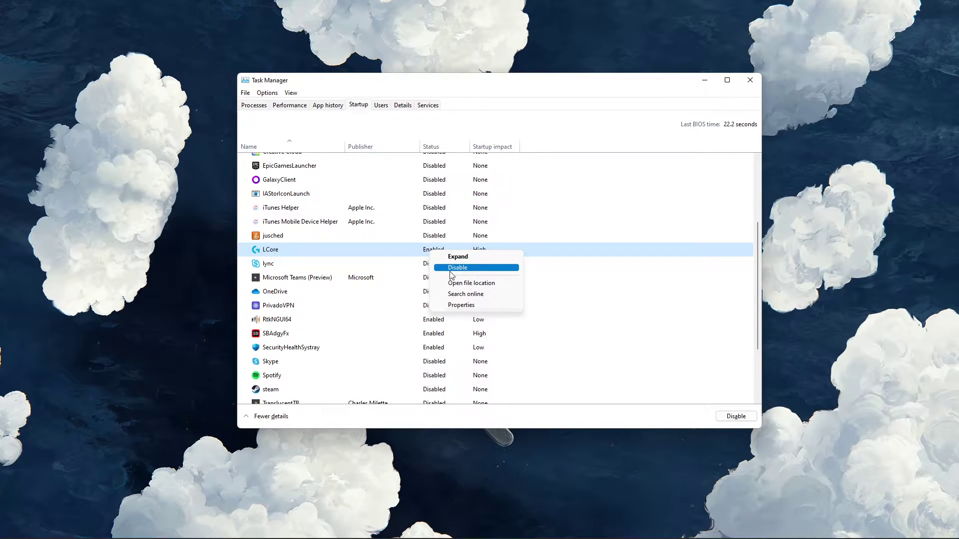
key("Escape")
left_click(750, 80)
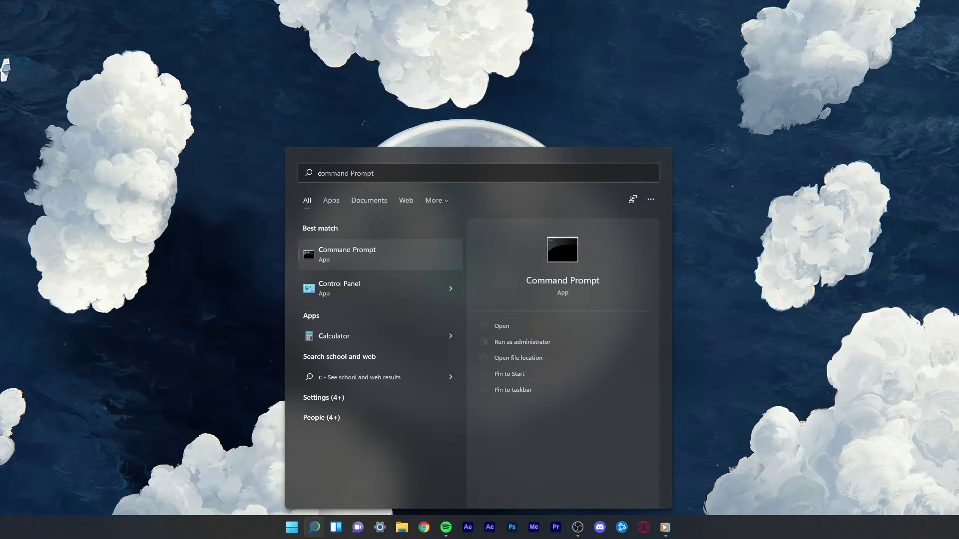
type("ontrol")
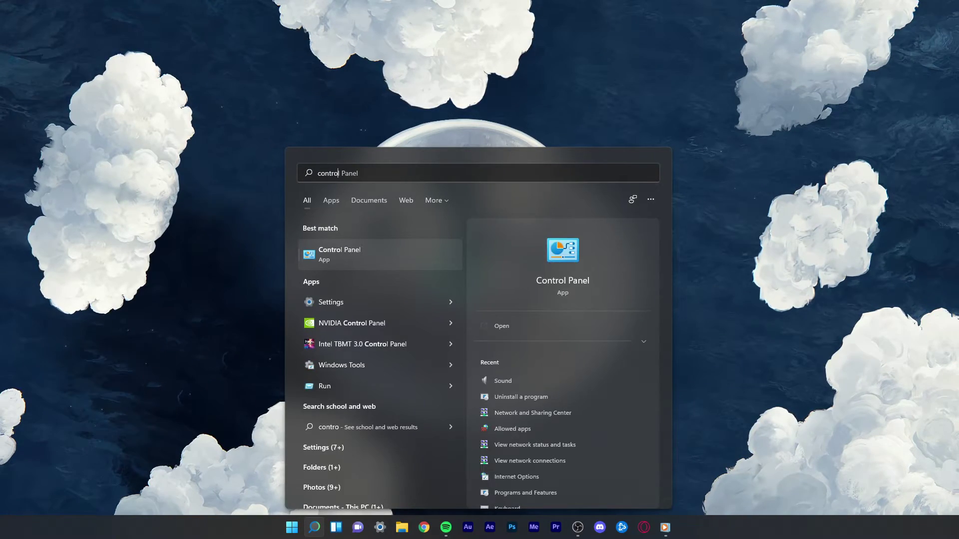
- Open Wi-Fi Status via Control Panel's Network and Sharing Center, closing the center window
key("Return")
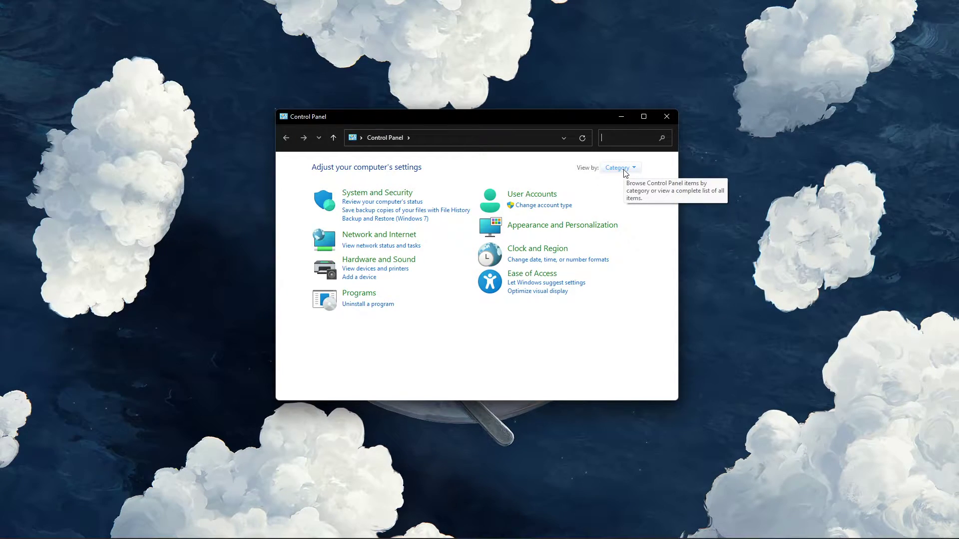
left_click(385, 236)
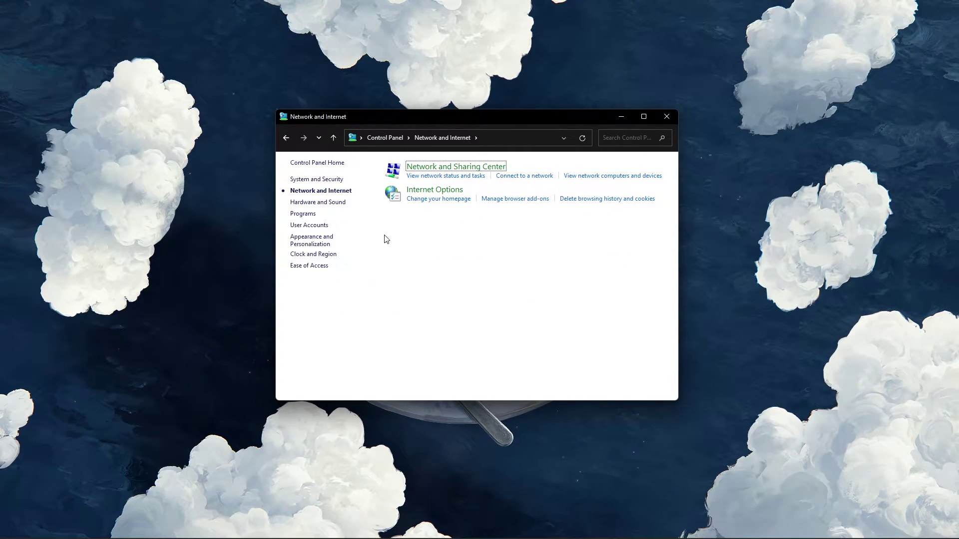
left_click(450, 169)
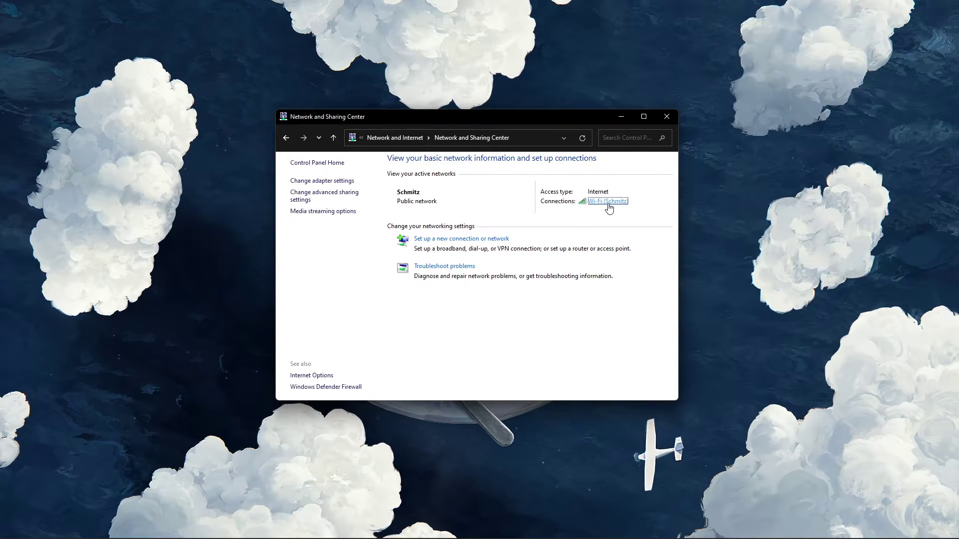
left_click(608, 201)
left_click(667, 117)
left_click_drag(487, 163, 281, 140)
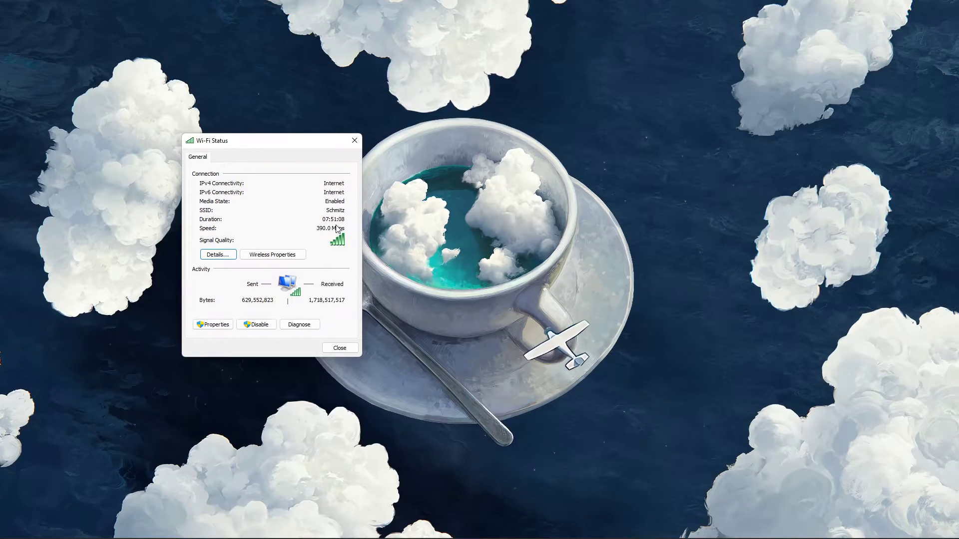
- Set the Wi-Fi adapter's IPv4 DNS servers to 8.8.8.8 and 8.8.4.4 and confirm both dialogs
left_click(212, 325)
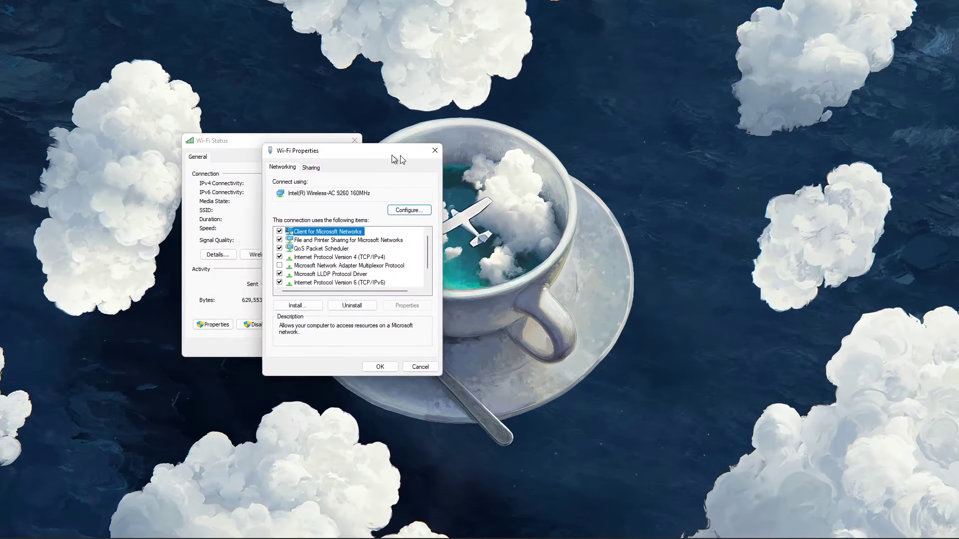
left_click_drag(394, 159, 494, 147)
left_click(424, 247)
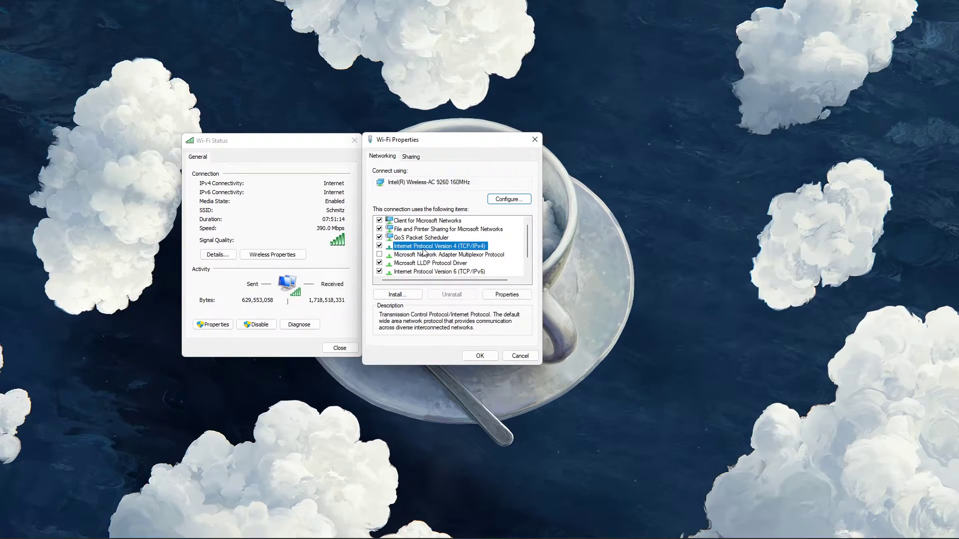
double_click(424, 254)
left_click_drag(428, 182, 592, 145)
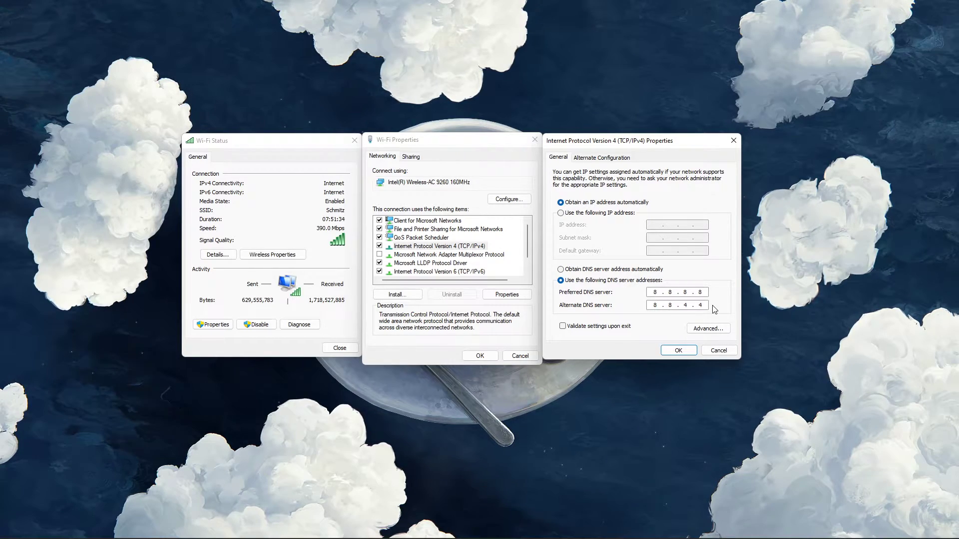
left_click(690, 352)
left_click(495, 354)
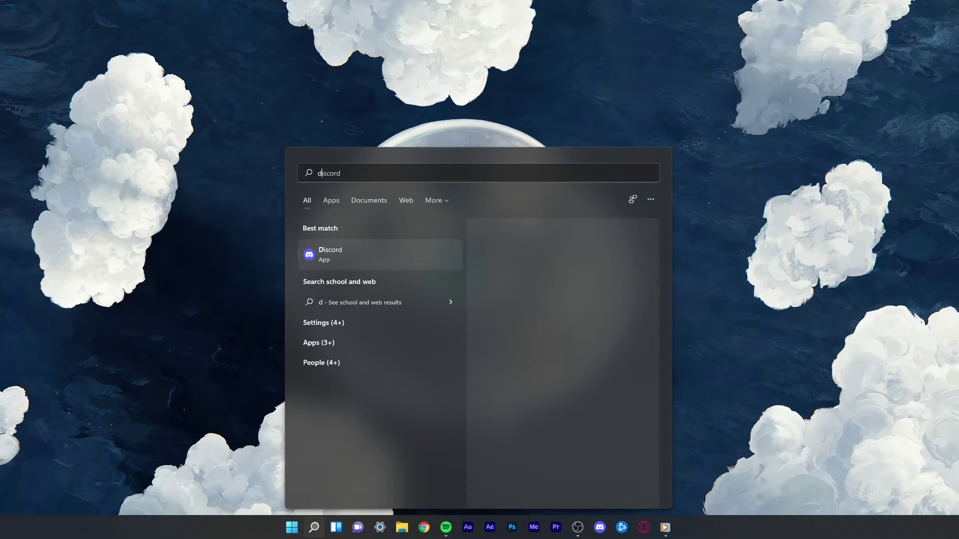
type(" manager")
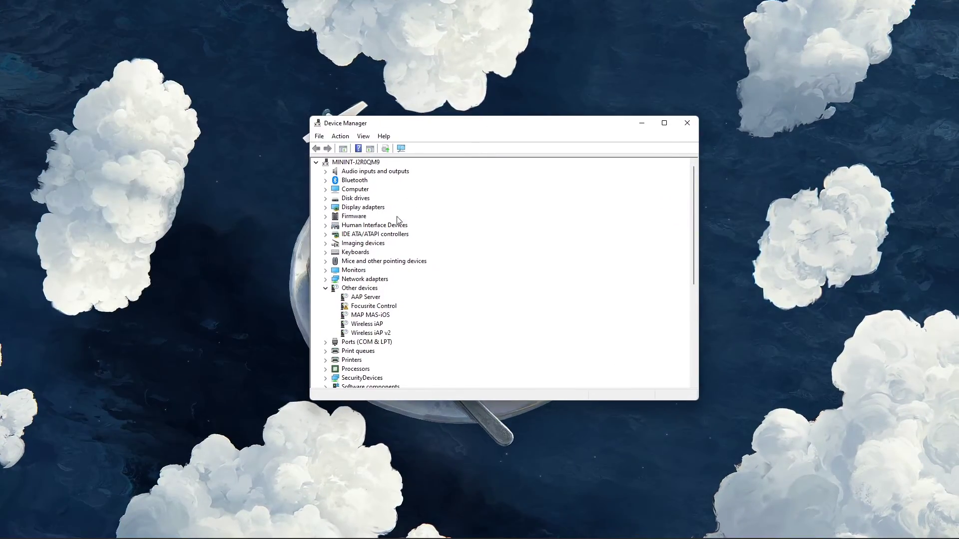
- Start Update driver for the Intel(R) Ethernet Connection (2) I219-V under Network adapters
left_click(326, 279)
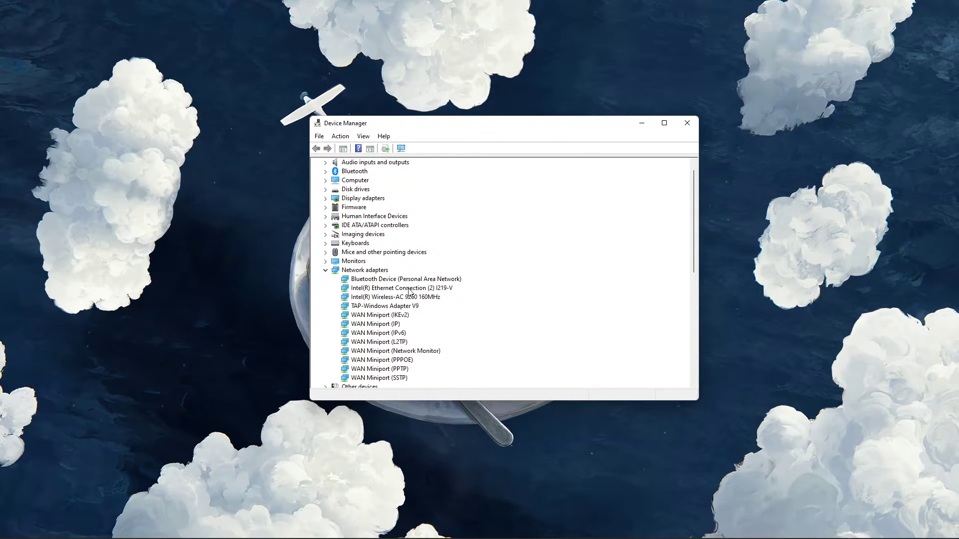
left_click(410, 290)
right_click(428, 293)
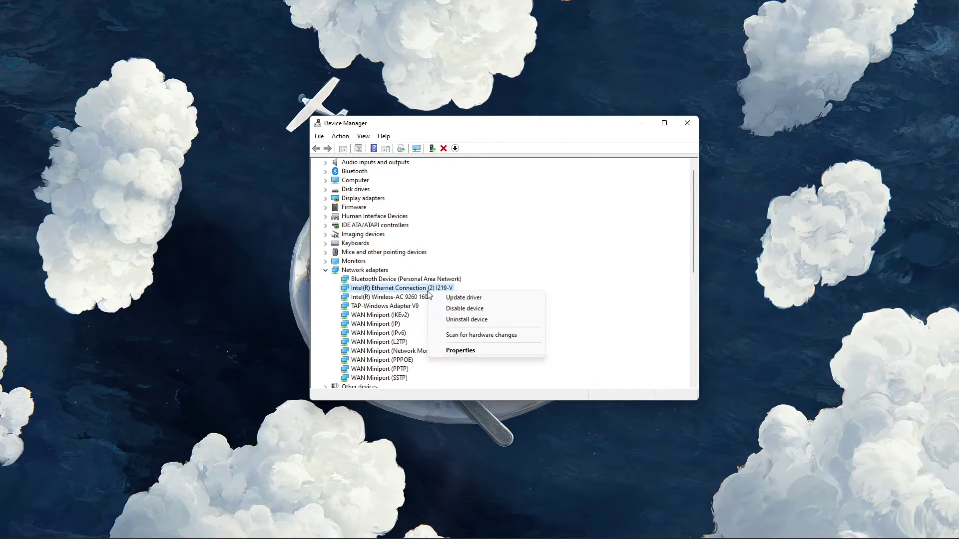
left_click(491, 299)
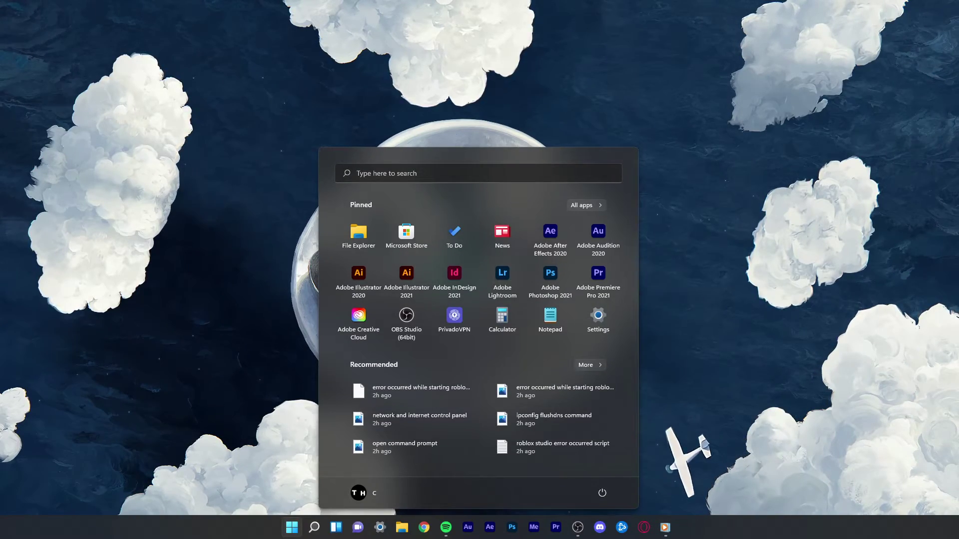
type("%appdata%")
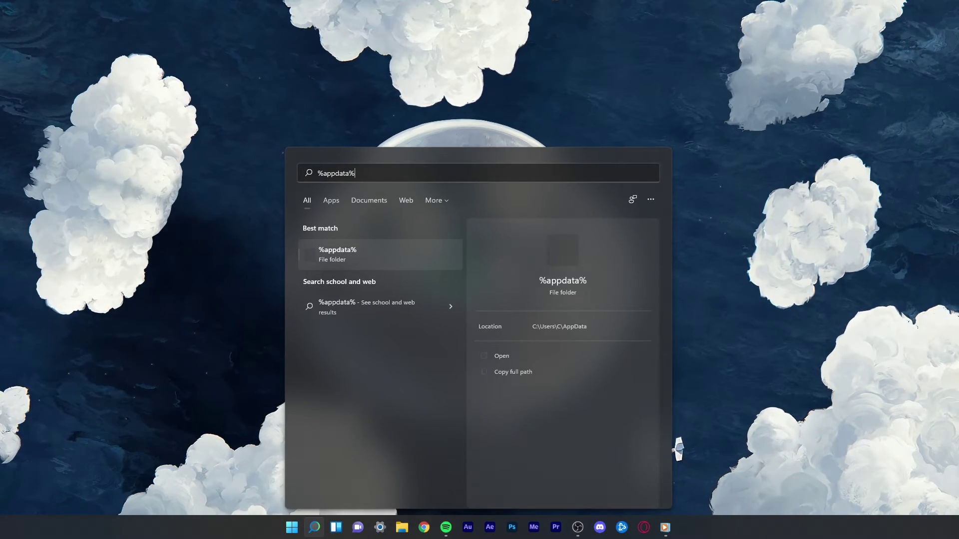
- Open %appdata%, then move up to AppData and into the Local folder
key("Return")
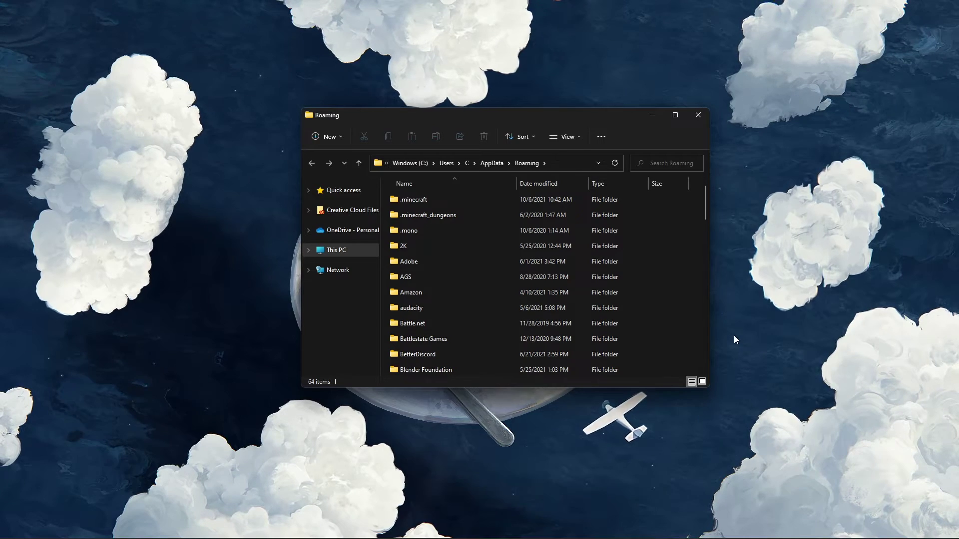
left_click(494, 163)
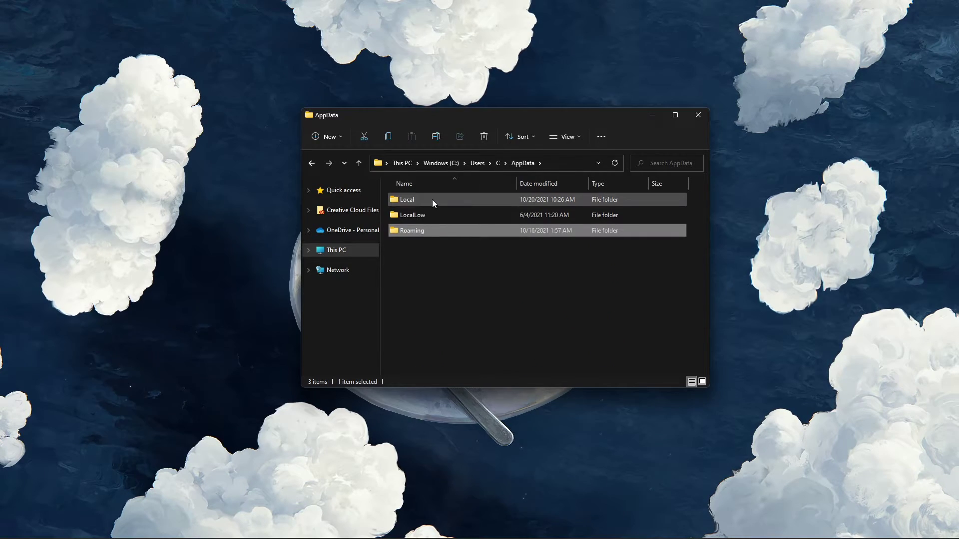
left_click(432, 201)
double_click(432, 209)
- Browse to Roblox > Versions > version-5274d89f40524635 and select RobloxPlayerBeta
key("r")
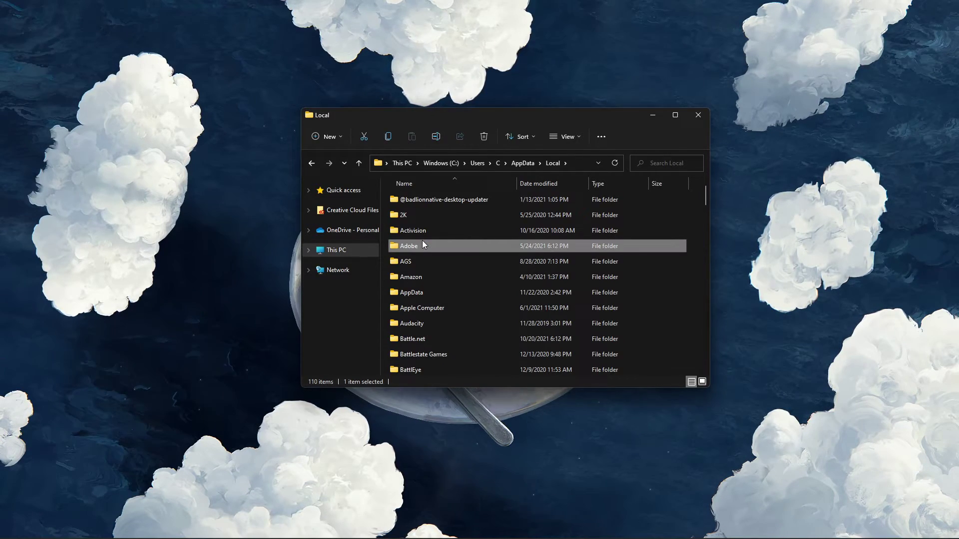
left_click(423, 240)
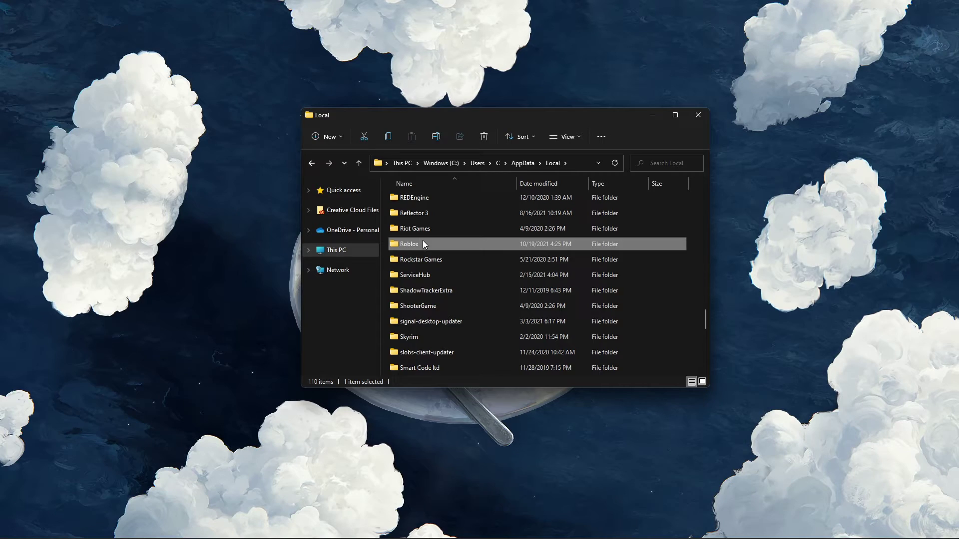
double_click(423, 240)
double_click(417, 309)
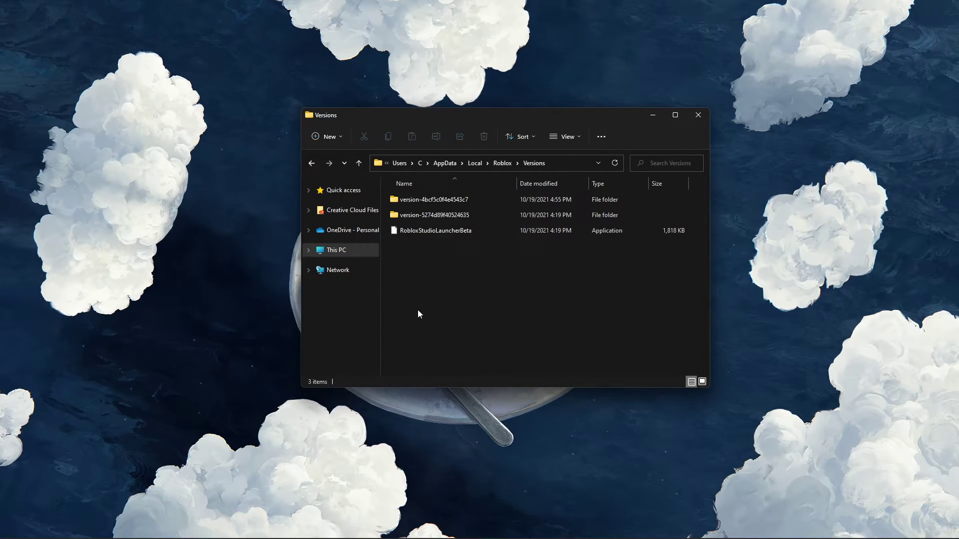
double_click(442, 216)
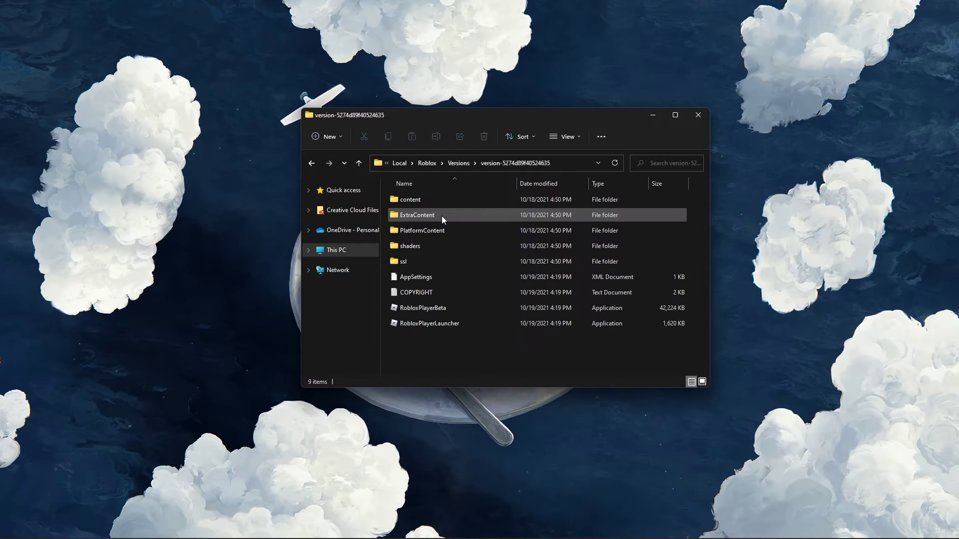
left_click(435, 308)
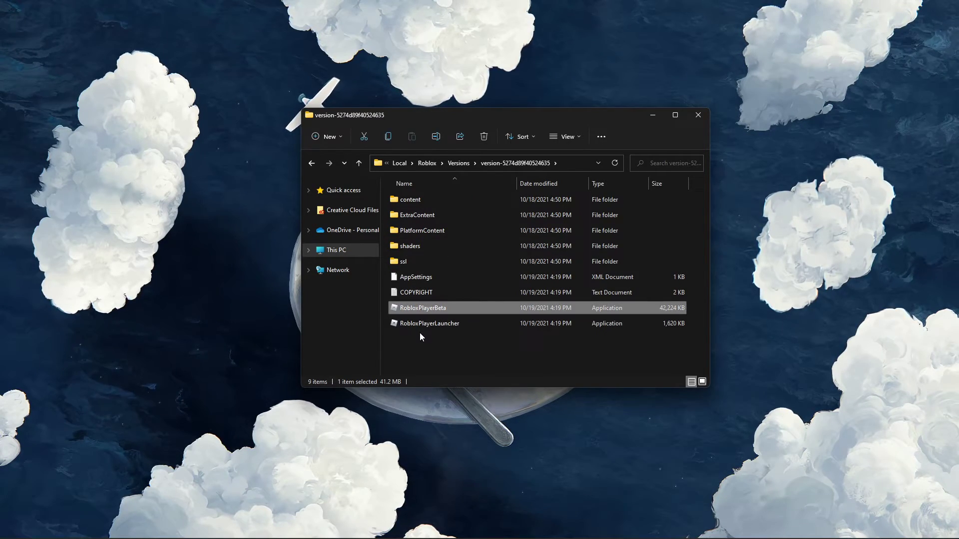
- Set RobloxPlayerBeta to Windows 7 compatibility mode, fullscreen optimizations disabled, and save
right_click(464, 307)
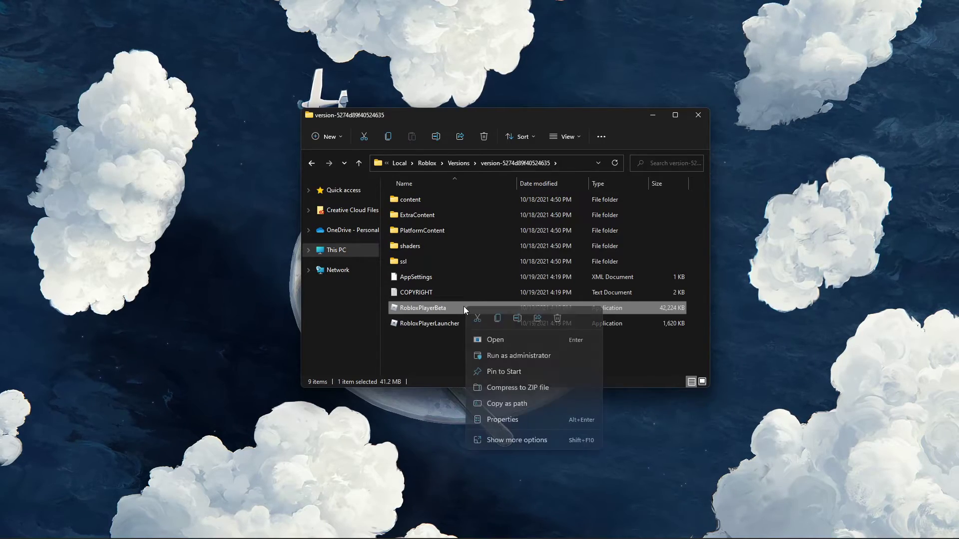
left_click(499, 420)
left_click_drag(523, 263, 450, 133)
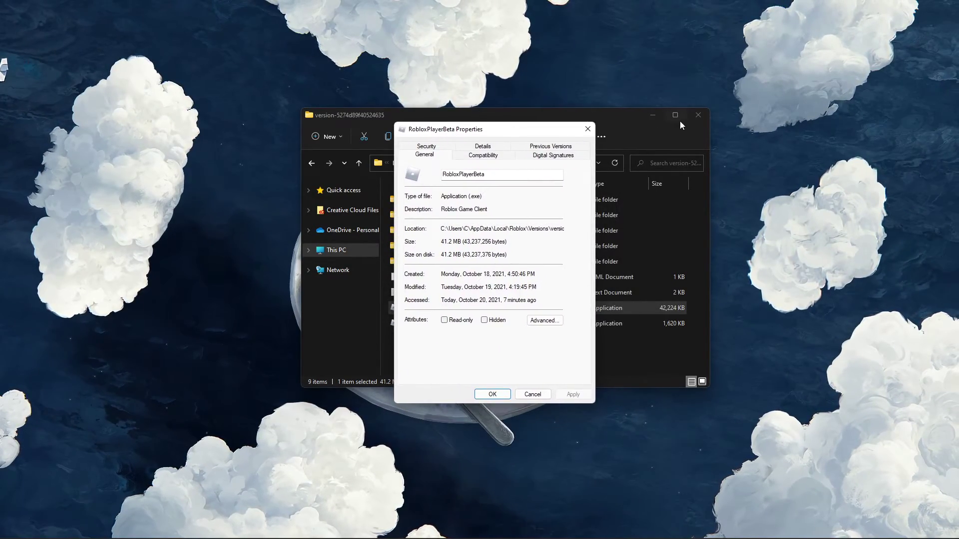
left_click(652, 115)
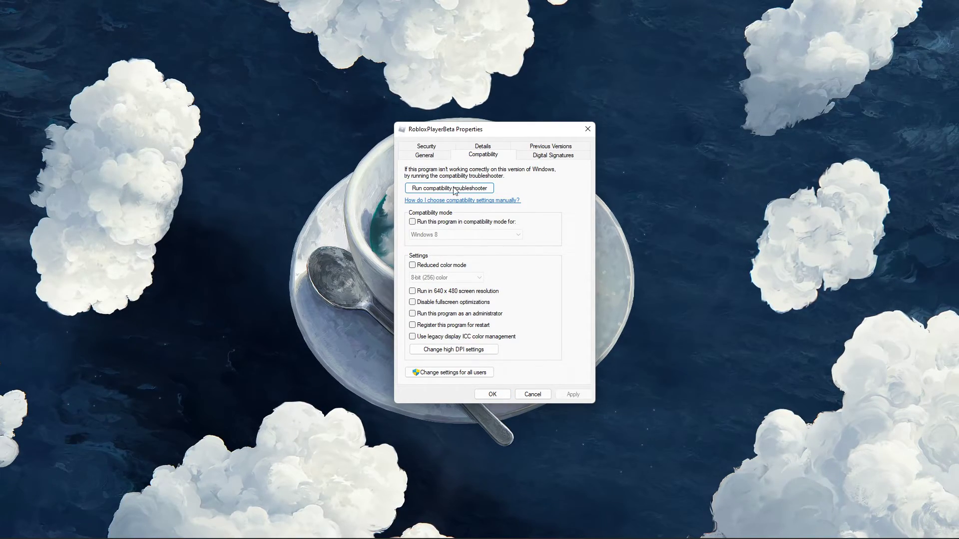
left_click(419, 236)
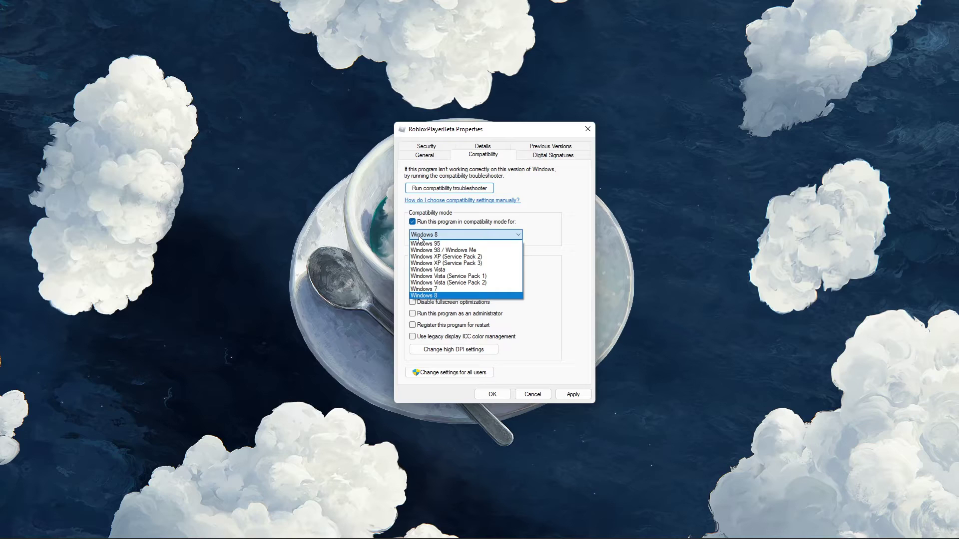
left_click(421, 290)
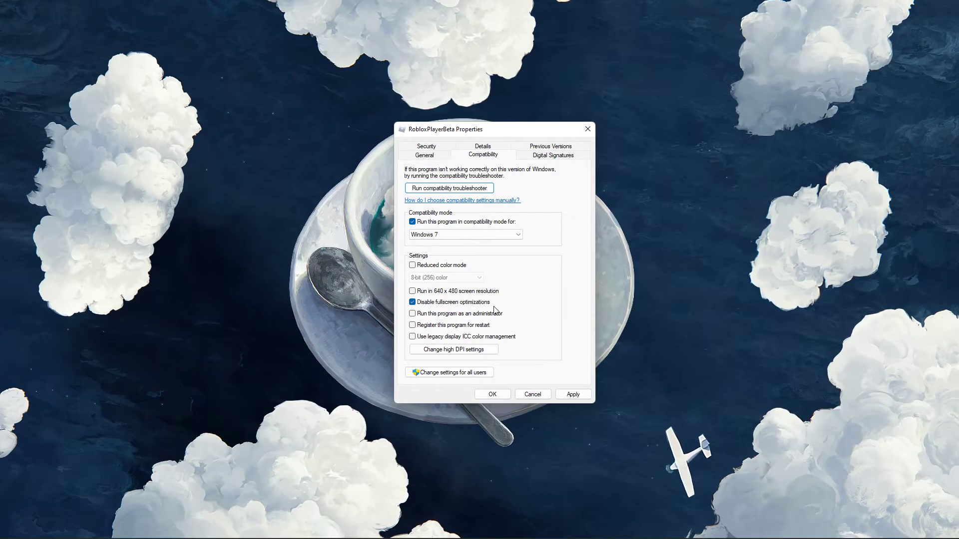
left_click(573, 395)
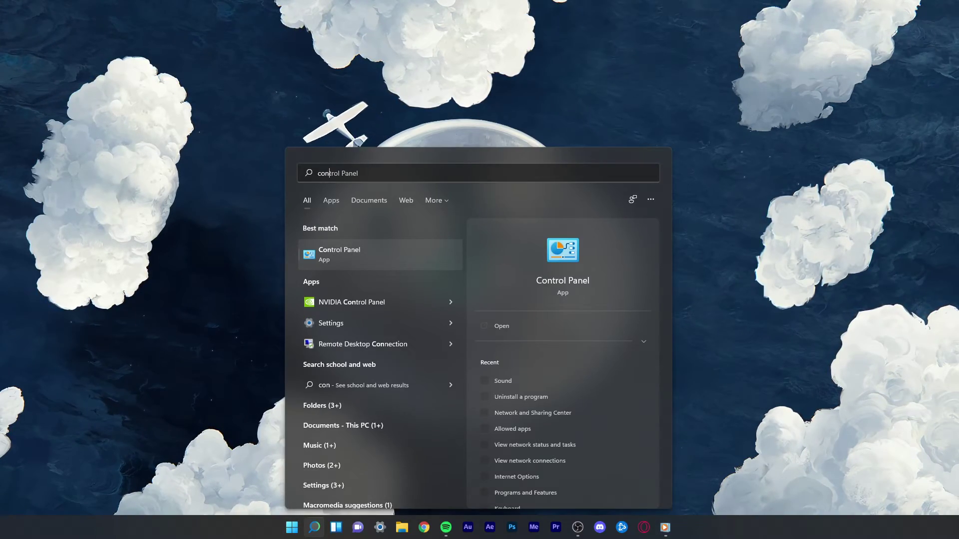
- Open Control Panel's installed programs list and right-click Roblox Player to show Uninstall
key("Return")
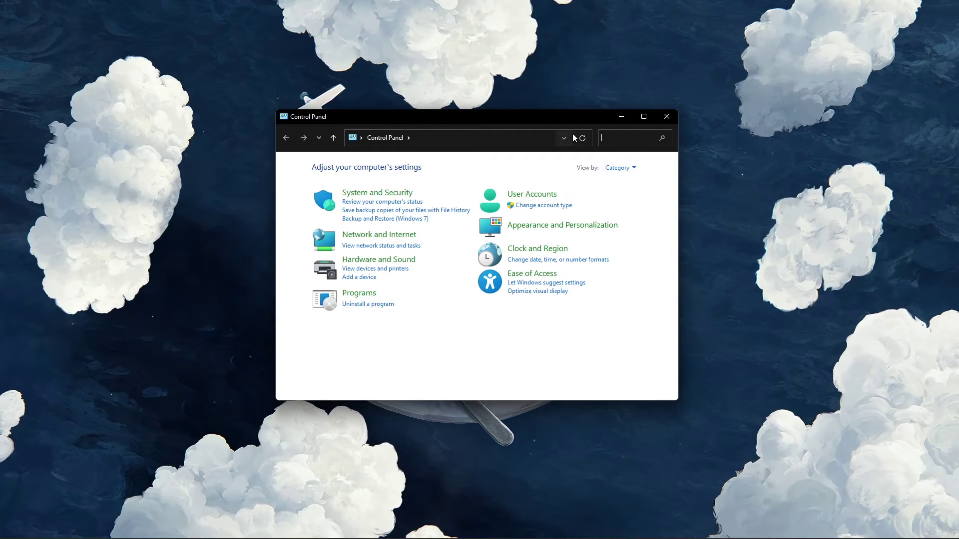
left_click(355, 305)
left_click(415, 267)
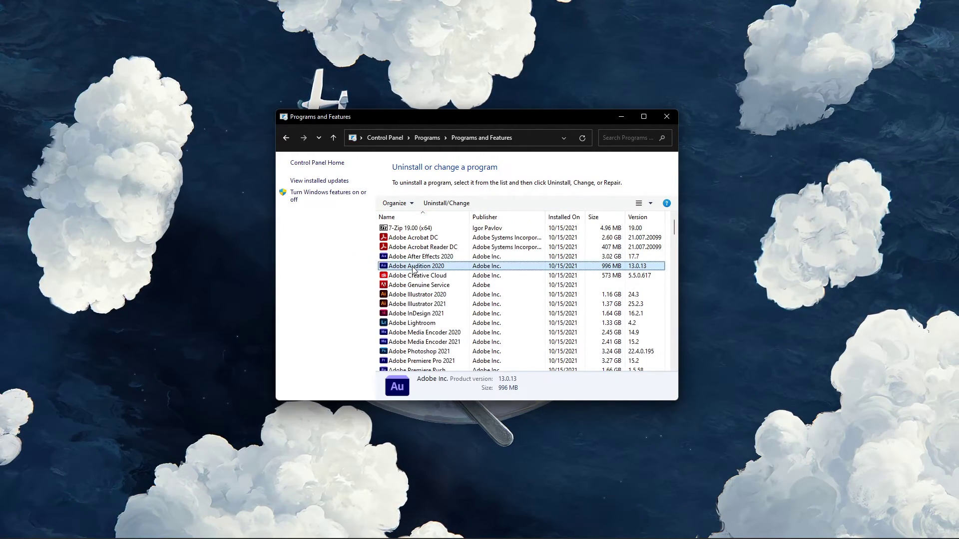
scroll(415, 270, "down", 15)
left_click(415, 267)
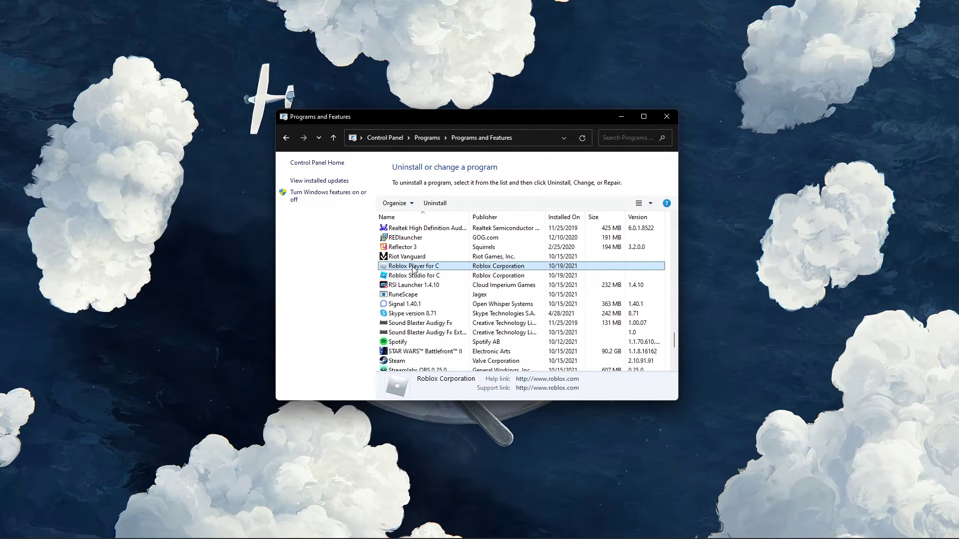
right_click(448, 270)
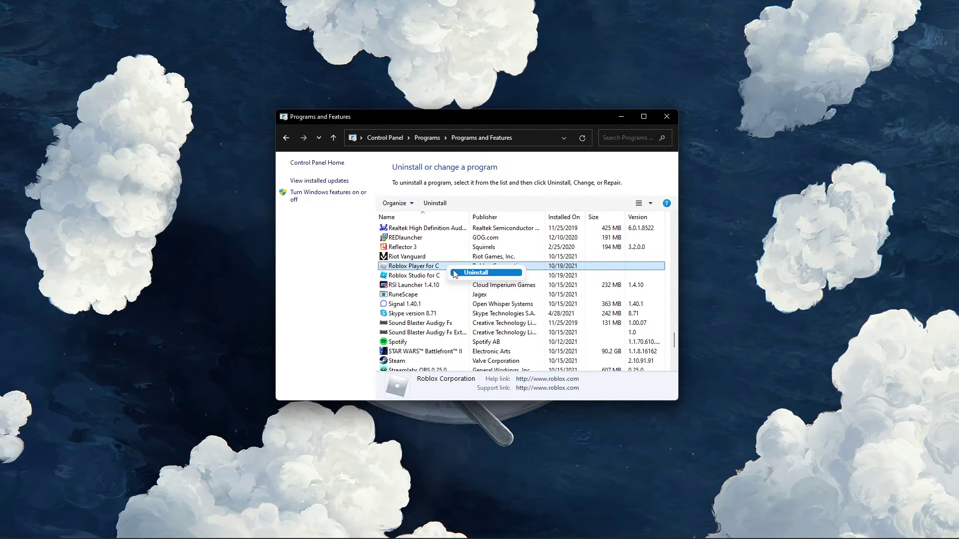